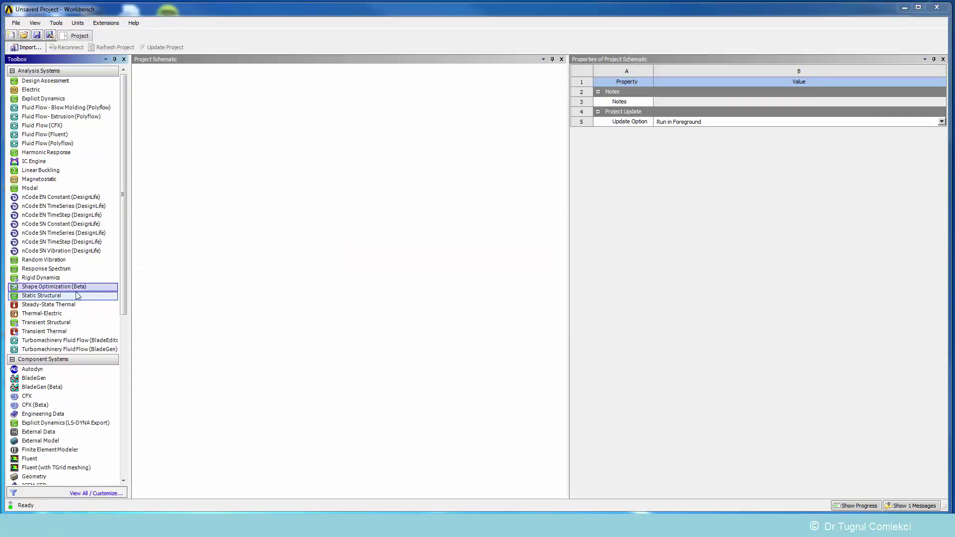
- Add a Static Structural system and start a New Geometry for it in DesignModeler
{"action": "left_click_drag", "start_coordinate": [42, 296], "coordinate": [193, 112]}
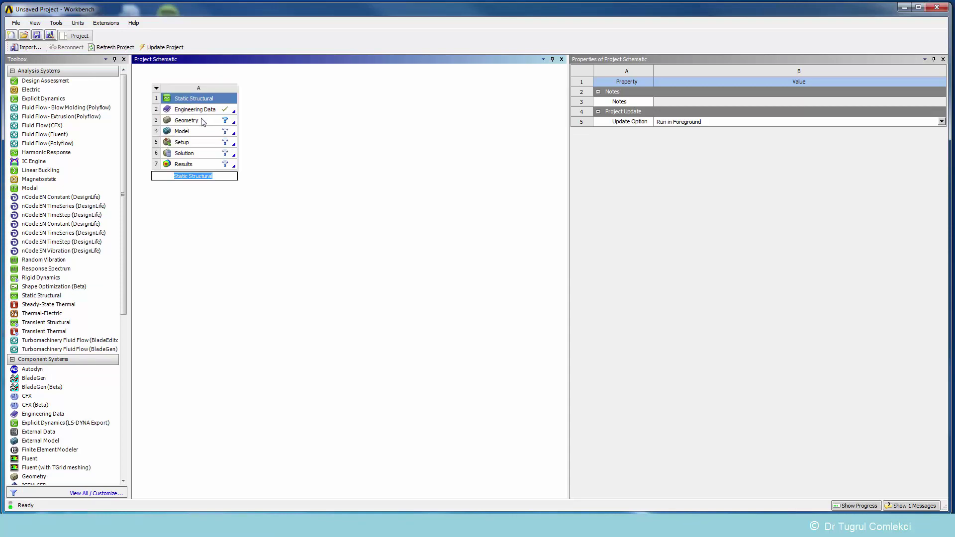
{"action": "left_click", "coordinate": [204, 118]}
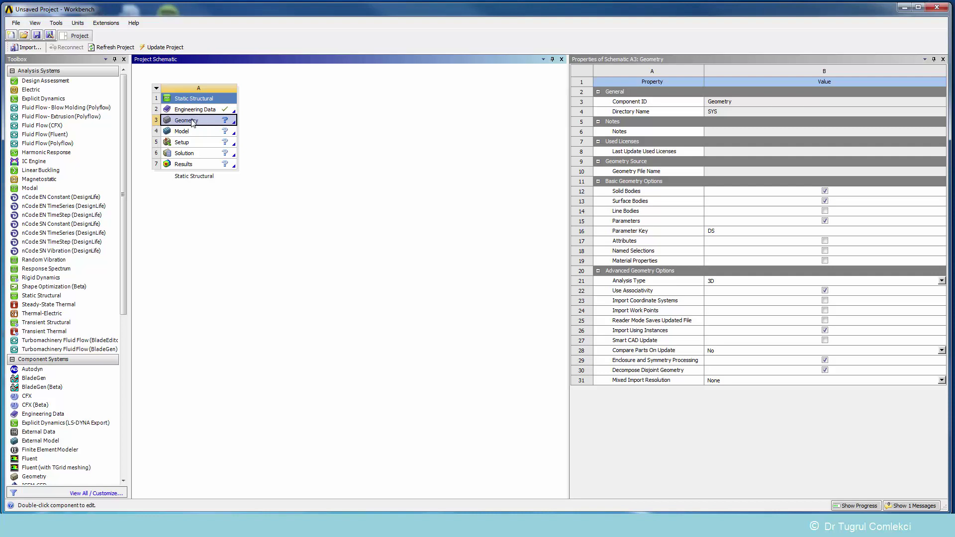
{"action": "right_click", "coordinate": [193, 122]}
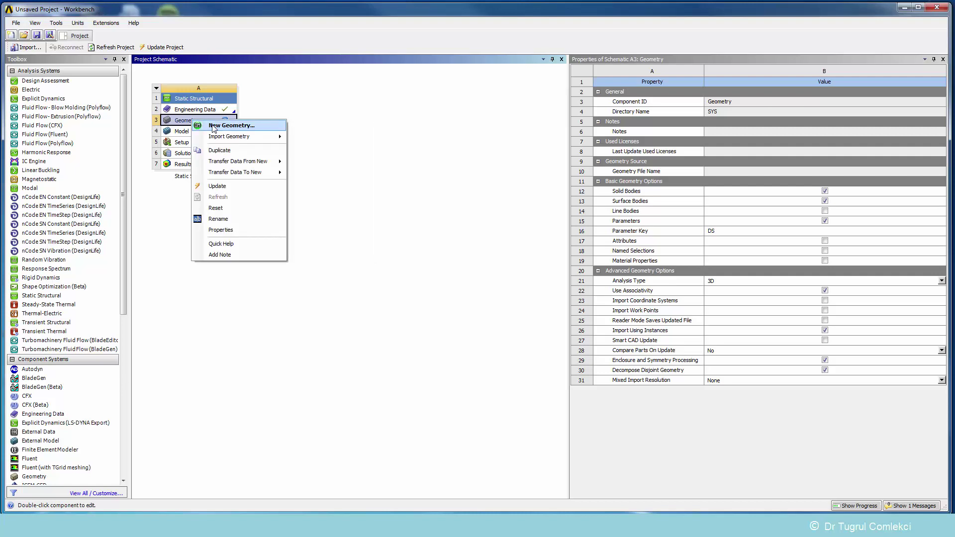
{"action": "left_click", "coordinate": [214, 127]}
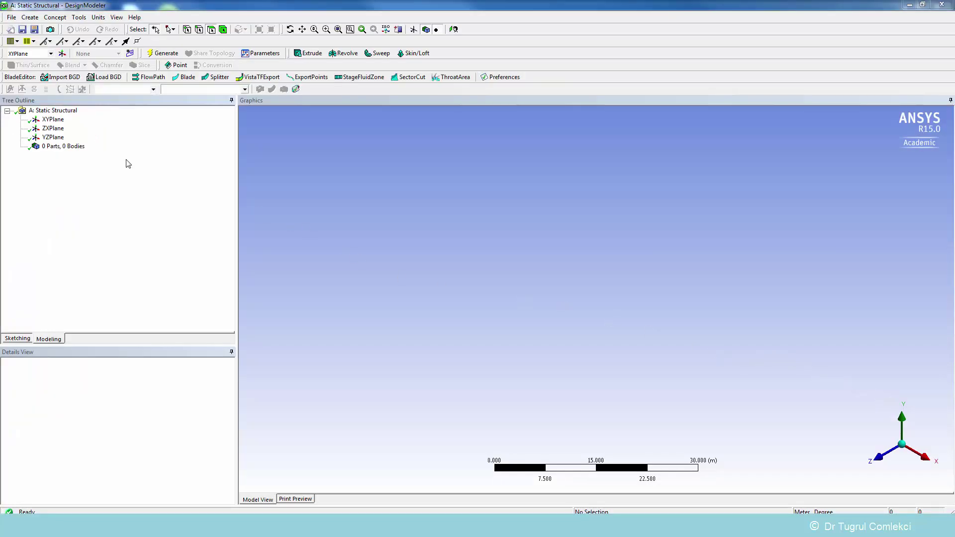
- Look at the XYPlane face-on, zoom in and pan so the origin sits lower left
{"action": "left_click", "coordinate": [56, 122]}
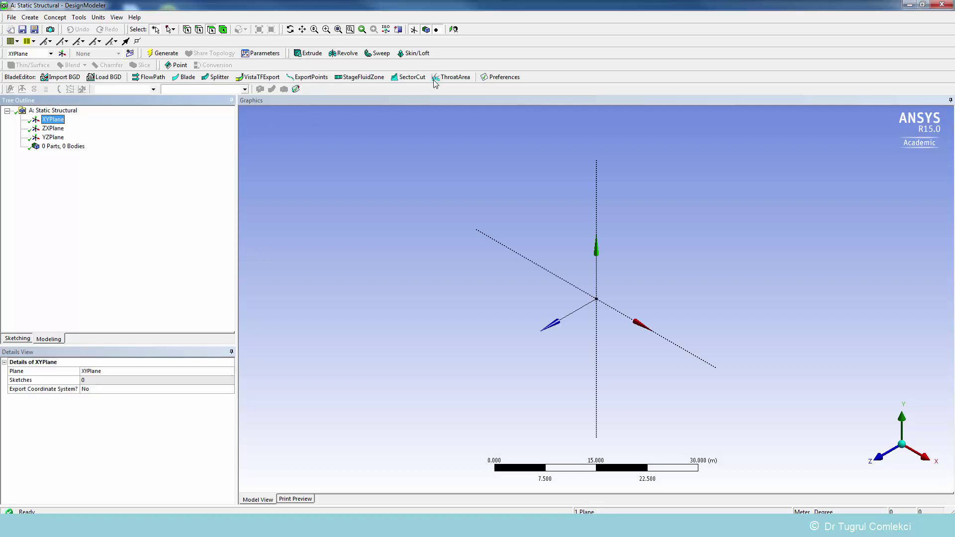
{"action": "left_click", "coordinate": [454, 30]}
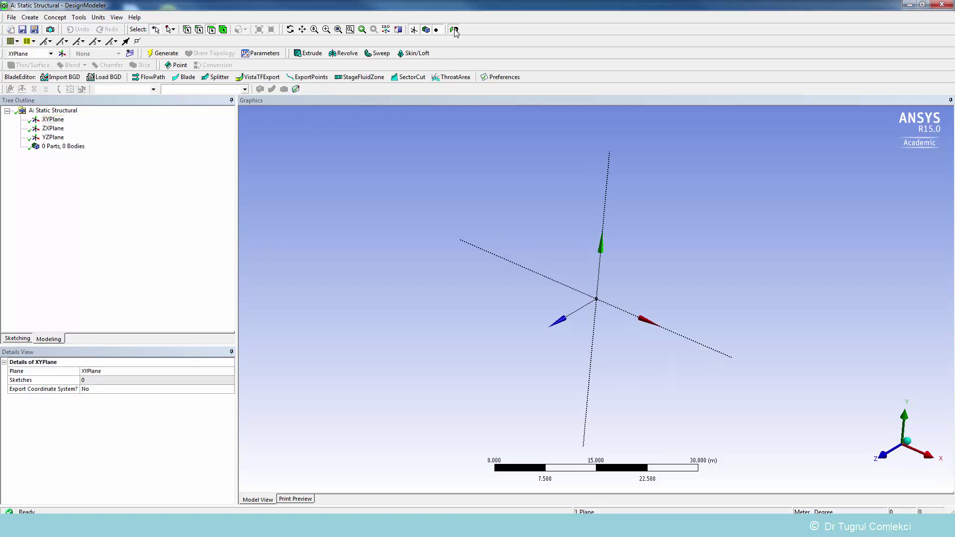
{"action": "left_click", "coordinate": [639, 289]}
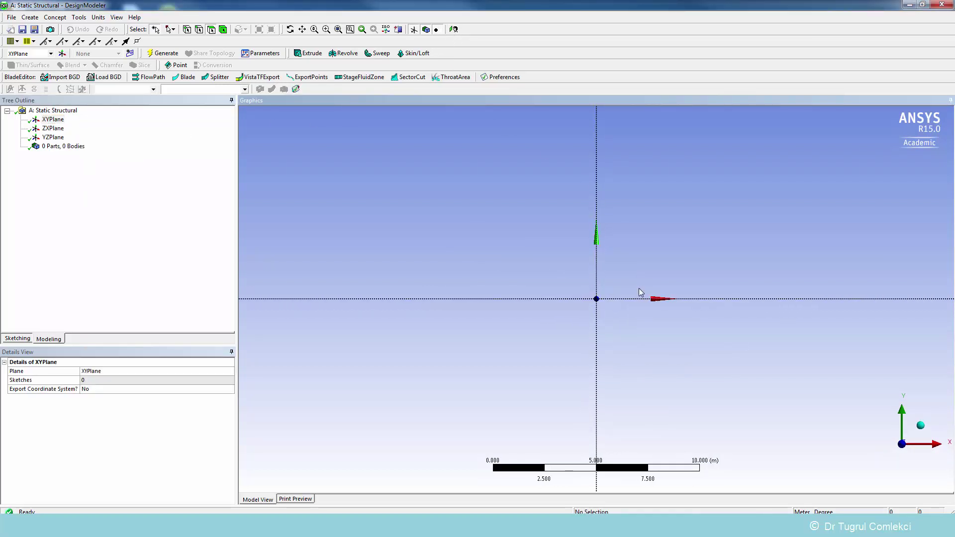
{"action": "scroll", "coordinate": [639, 292], "scroll_direction": "up", "scroll_amount": 5}
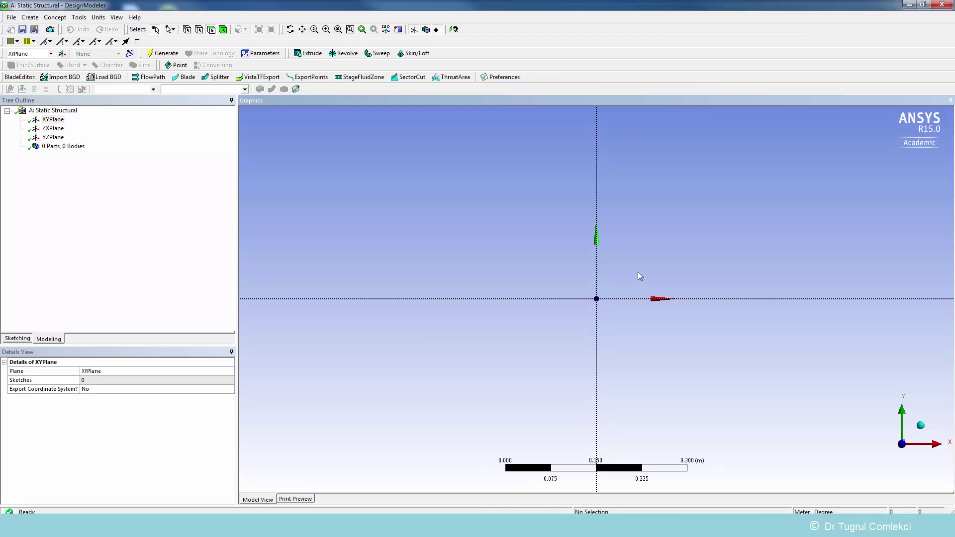
{"action": "scroll", "coordinate": [639, 274], "scroll_direction": "up", "scroll_amount": 2}
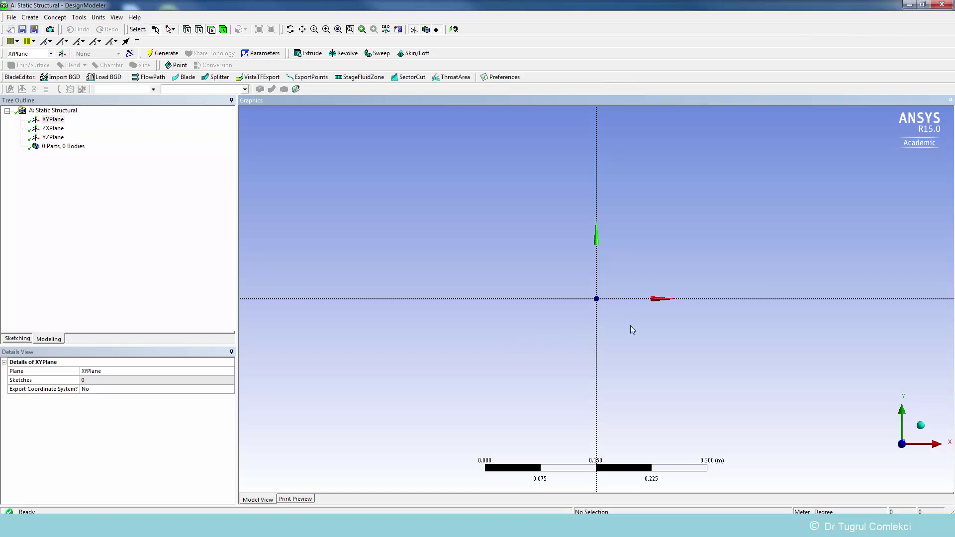
{"action": "middle_click_drag", "start_coordinate": [634, 327], "coordinate": [450, 407], "text": "ctrl"}
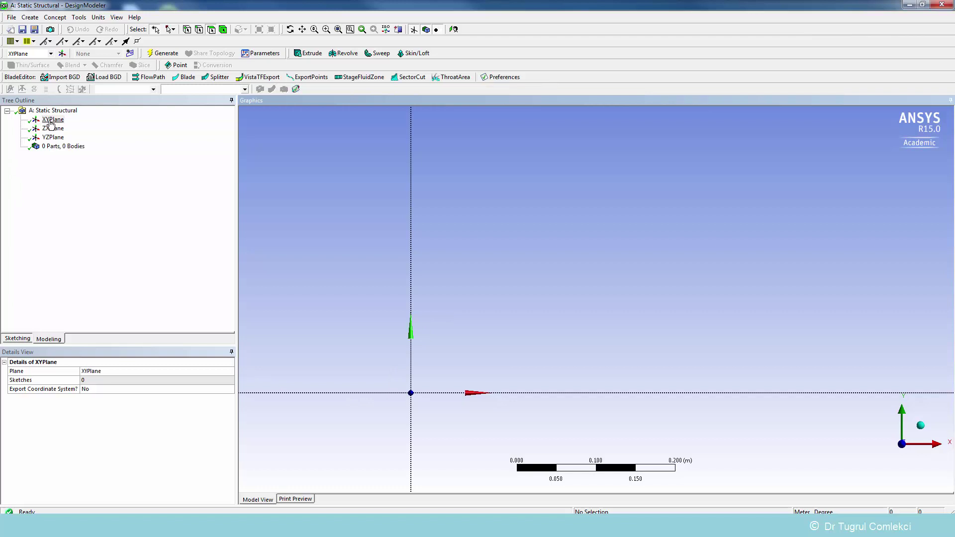
- In Sketching mode, enable the Auto Constraints Cursor option
{"action": "left_click", "coordinate": [24, 338]}
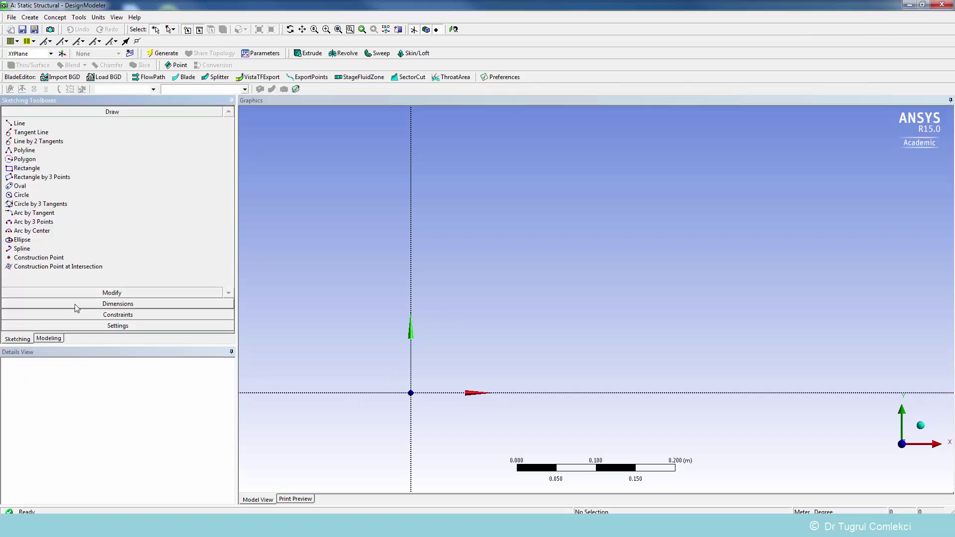
{"action": "left_click", "coordinate": [88, 315]}
{"action": "left_click", "coordinate": [51, 272]}
{"action": "left_click", "coordinate": [228, 273]}
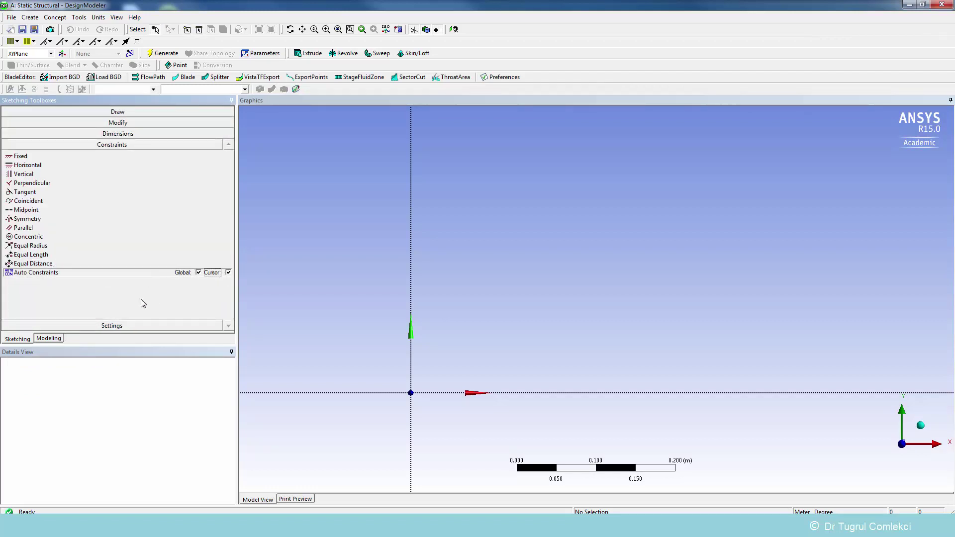
{"action": "left_click", "coordinate": [104, 112]}
- Draw three rectangles from the origin: bottom flange, vertical web and top flange
{"action": "left_click", "coordinate": [27, 169]}
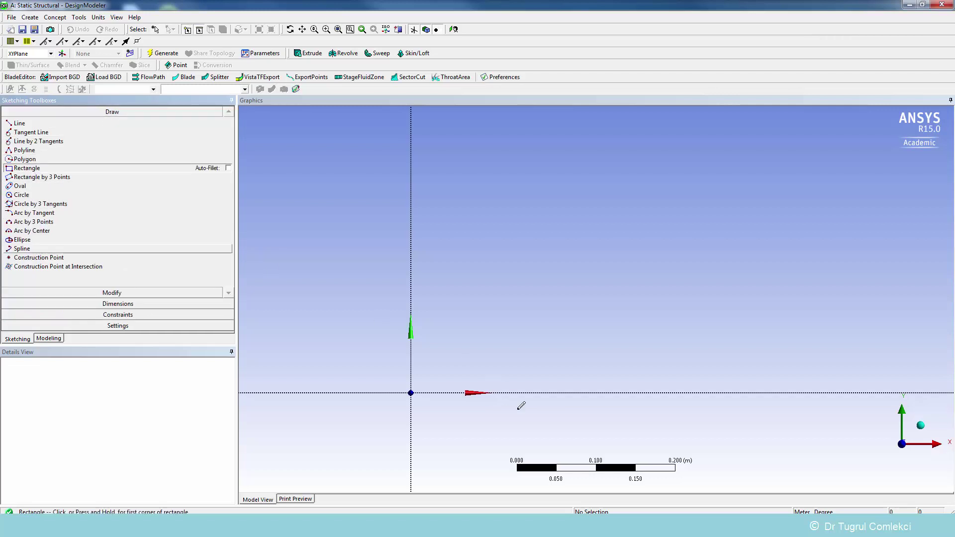
{"action": "left_click", "coordinate": [411, 393]}
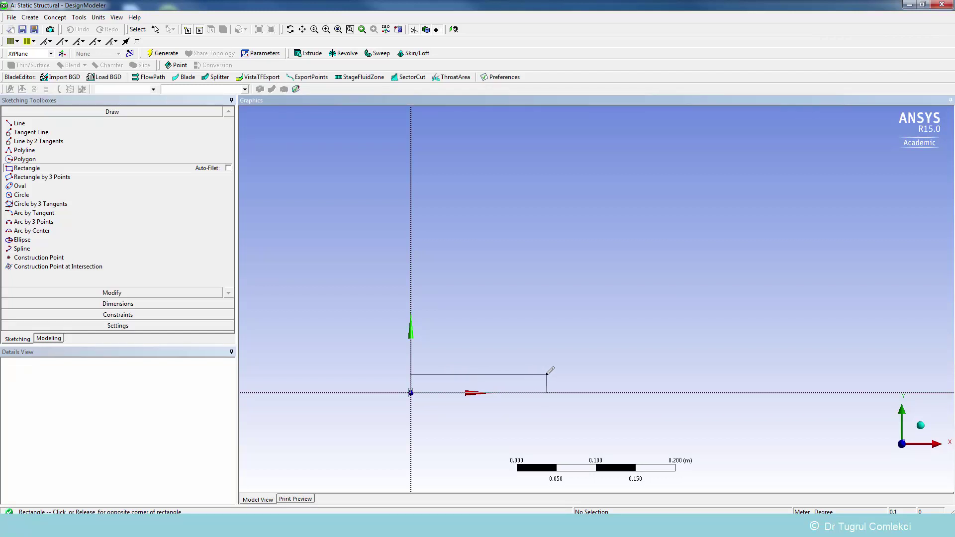
{"action": "left_click", "coordinate": [546, 375]}
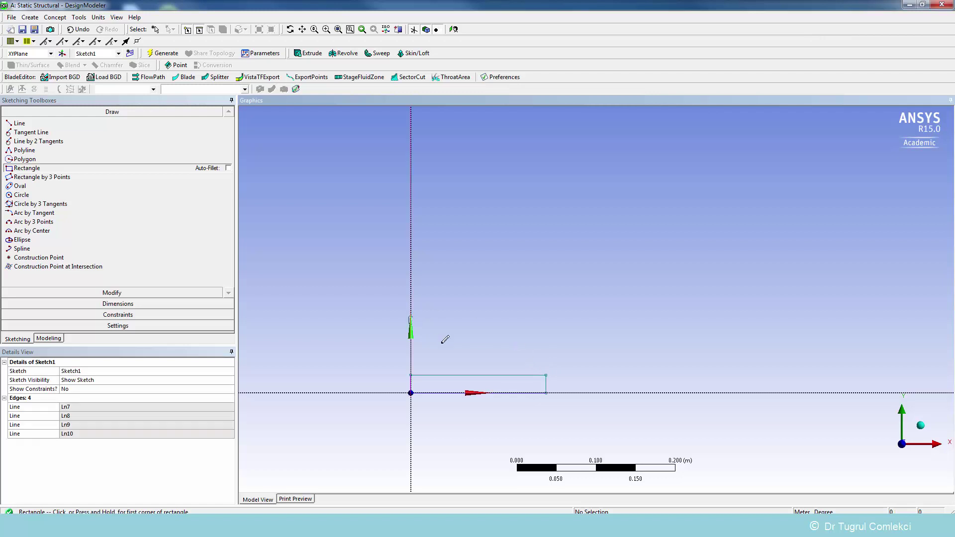
{"action": "left_click", "coordinate": [466, 376]}
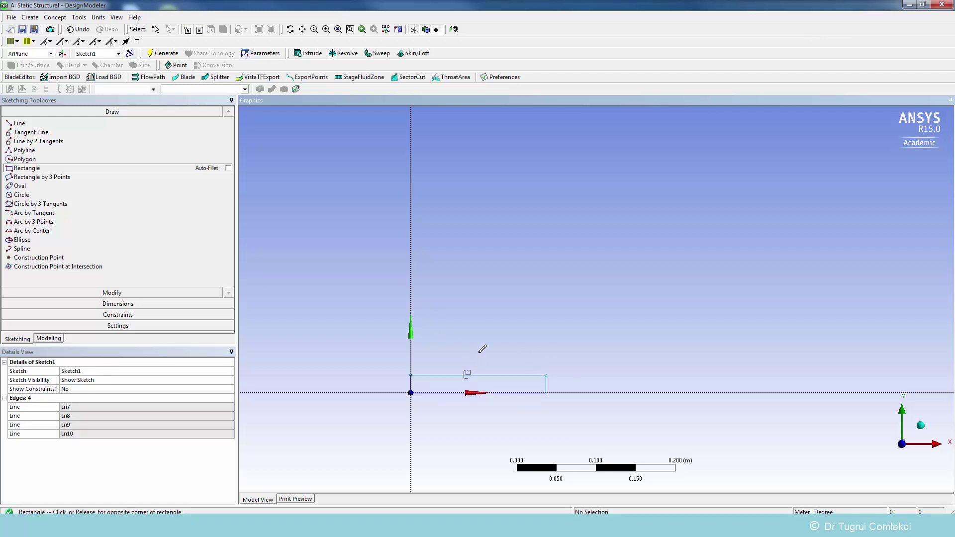
{"action": "left_click", "coordinate": [486, 281]}
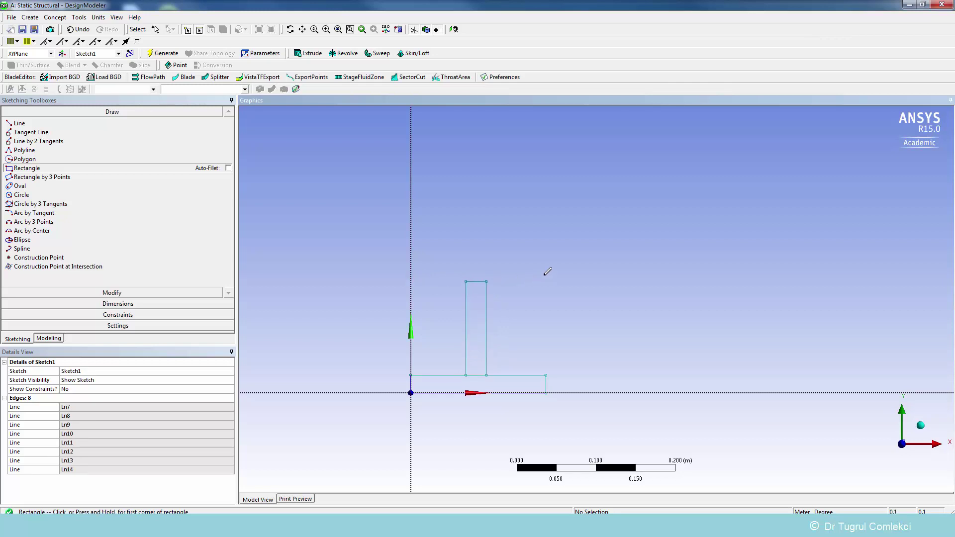
{"action": "left_click", "coordinate": [514, 282]}
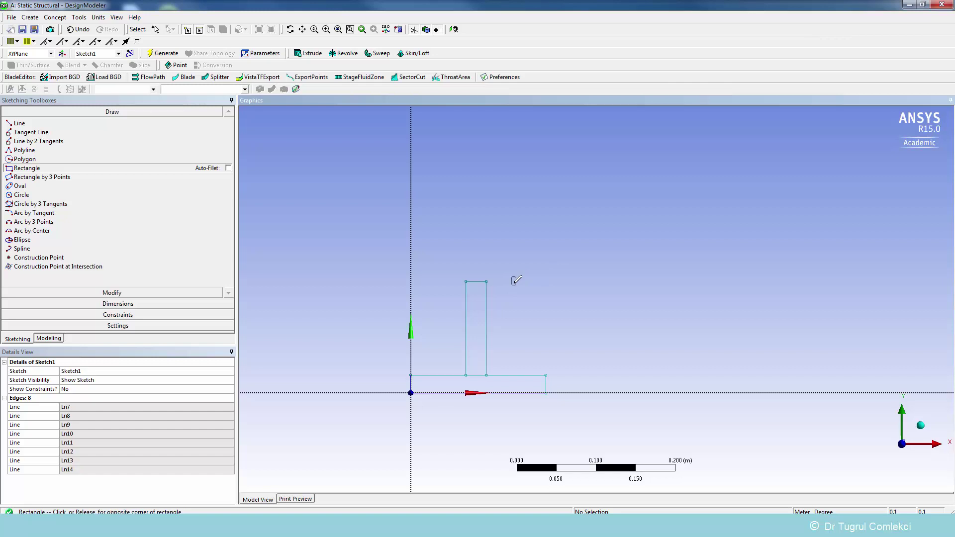
{"action": "left_click", "coordinate": [411, 259]}
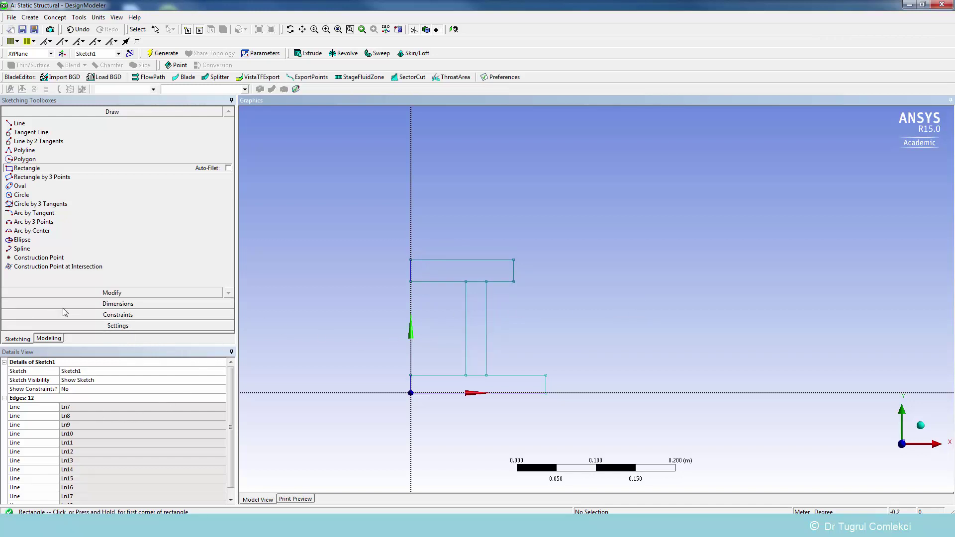
- Add horizontal dimensions H1 and H2 for the flange widths and H3 for the web thickness
{"action": "left_click", "coordinate": [46, 303]}
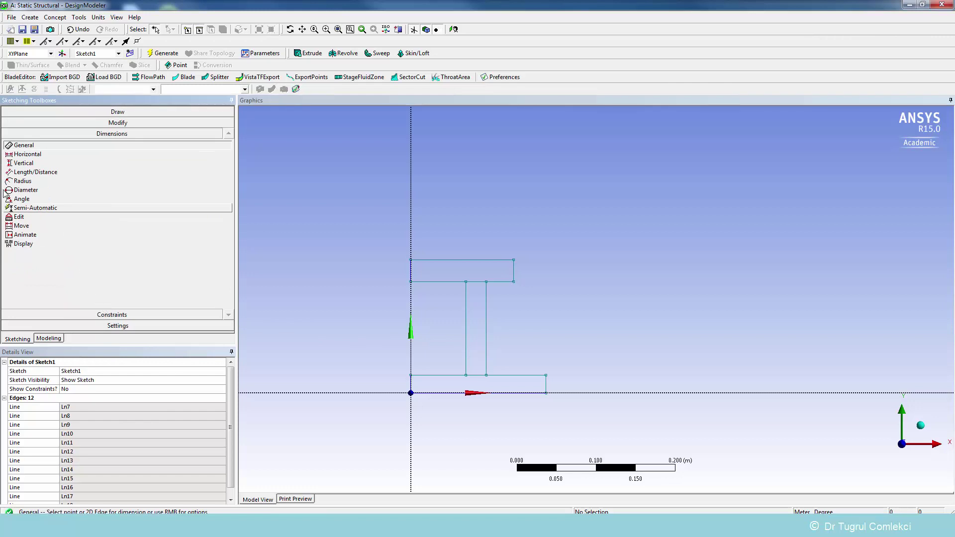
{"action": "left_click", "coordinate": [25, 154]}
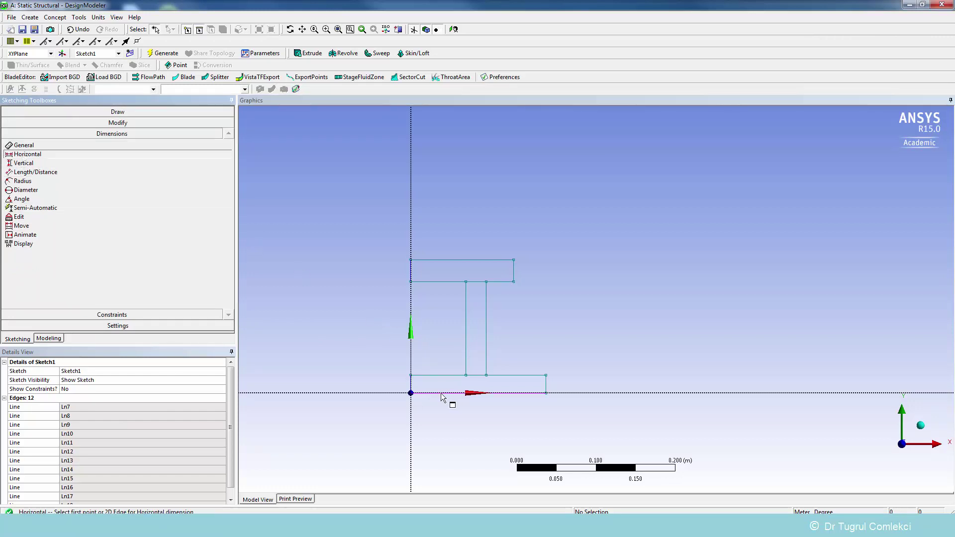
{"action": "left_click", "coordinate": [413, 386]}
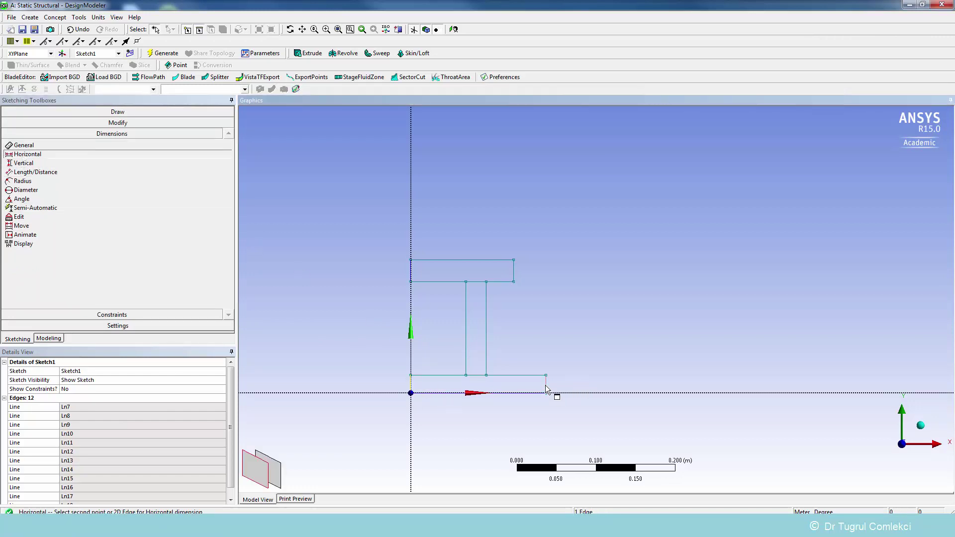
{"action": "left_click", "coordinate": [546, 387]}
{"action": "left_click", "coordinate": [501, 419]}
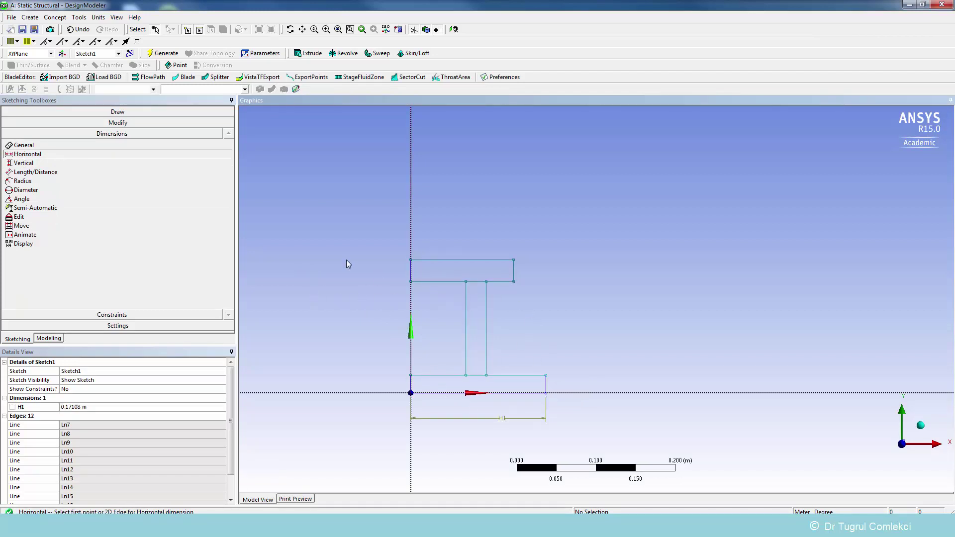
{"action": "left_click", "coordinate": [415, 274]}
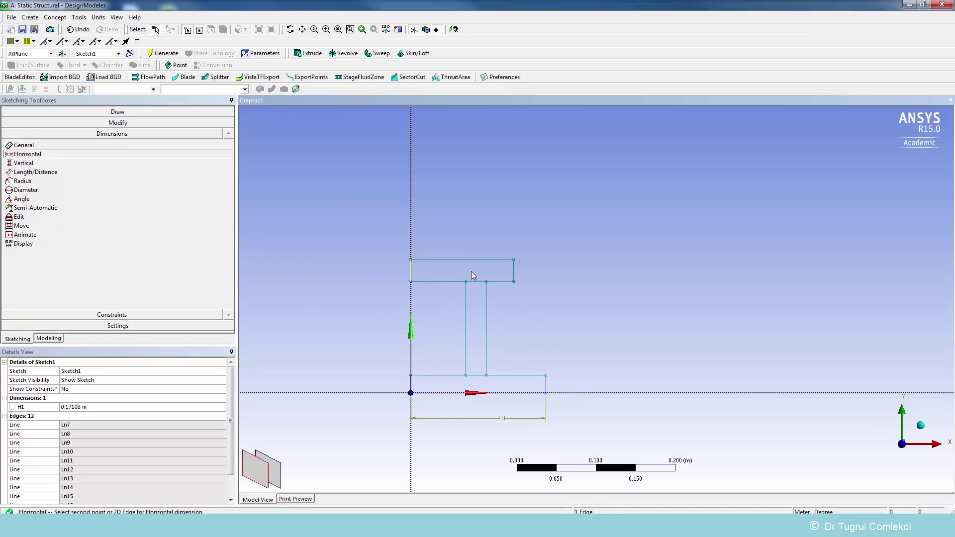
{"action": "left_click", "coordinate": [514, 273]}
{"action": "left_click", "coordinate": [438, 246]}
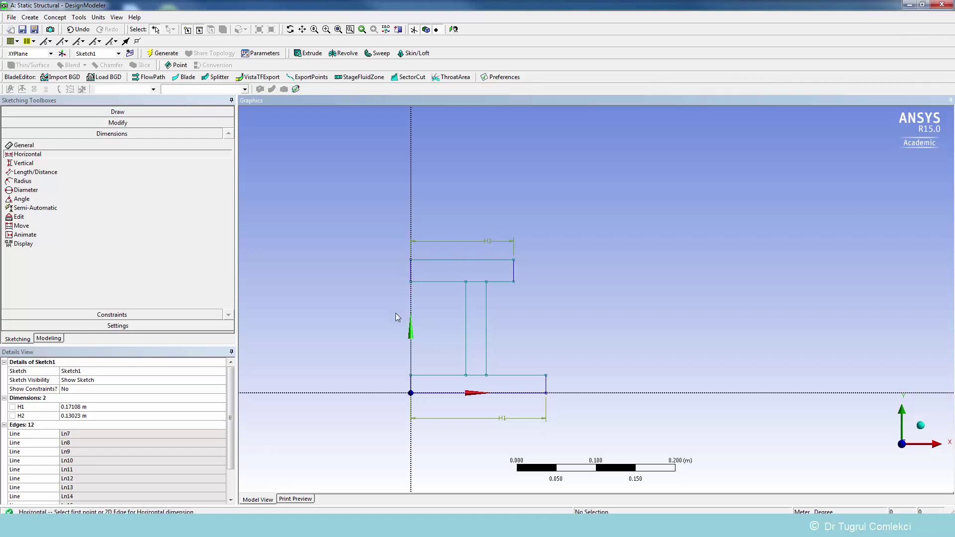
{"action": "left_click", "coordinate": [466, 328]}
{"action": "left_click", "coordinate": [488, 325]}
{"action": "left_click", "coordinate": [510, 324]}
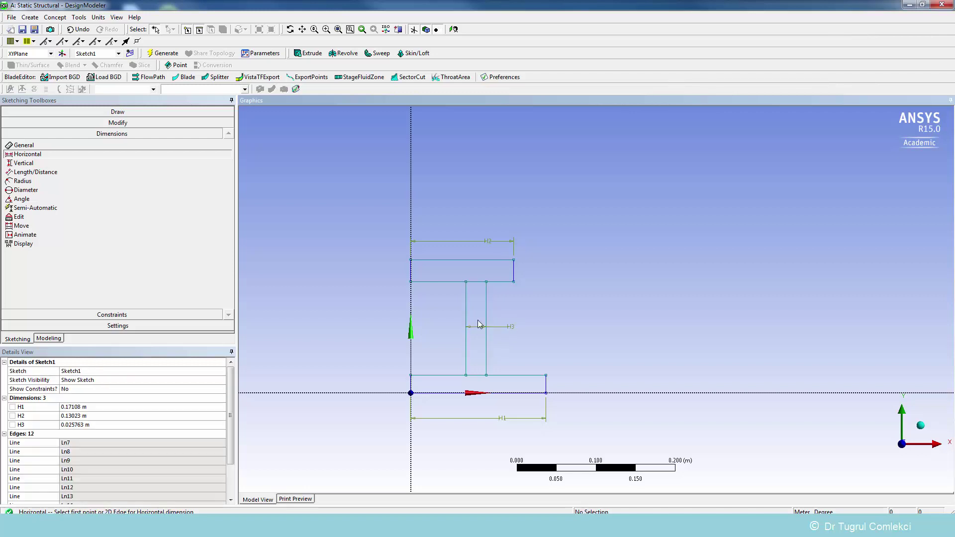
- Add vertical dimensions V4 and V5 for flange thicknesses and V6 for the web height
{"action": "left_click", "coordinate": [24, 163]}
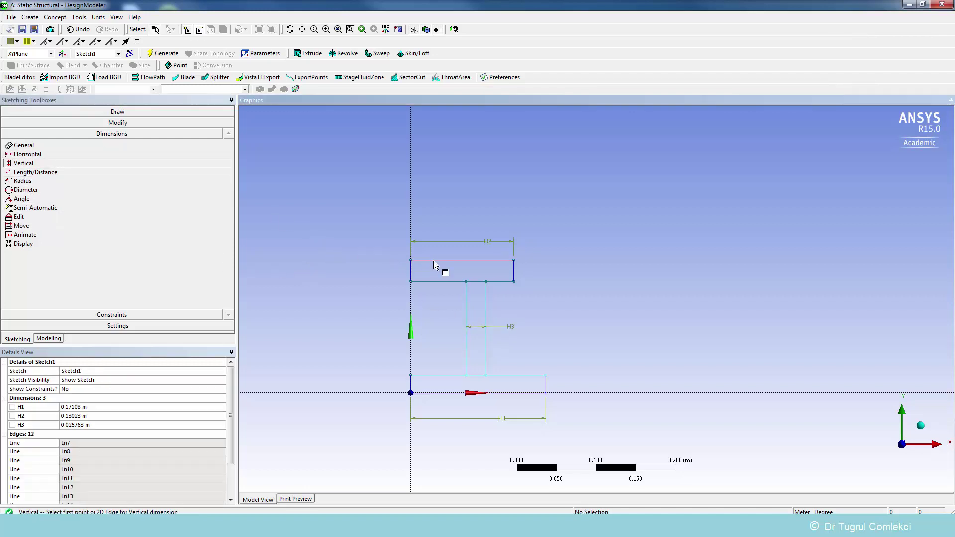
{"action": "left_click", "coordinate": [411, 270]}
{"action": "left_click", "coordinate": [383, 269]}
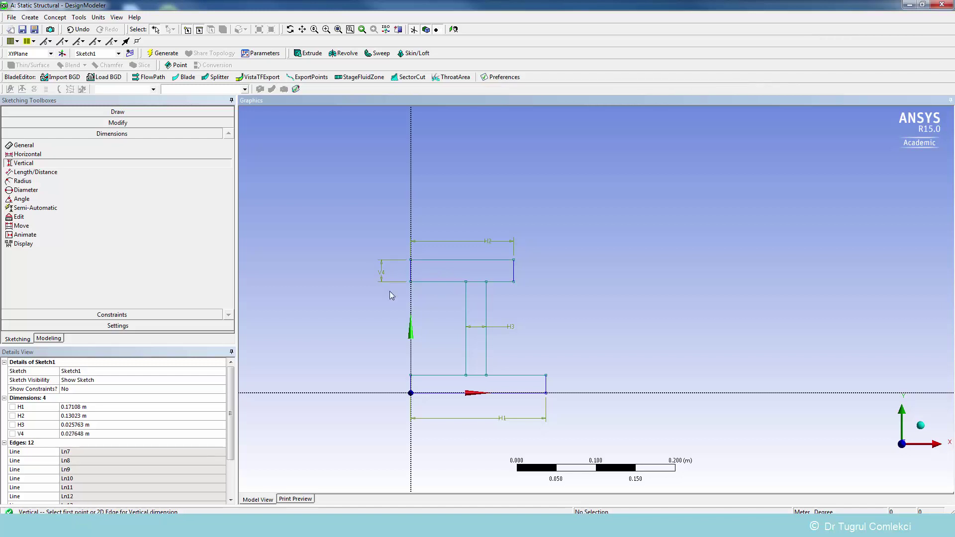
{"action": "left_click", "coordinate": [433, 379]}
{"action": "left_click", "coordinate": [432, 394]}
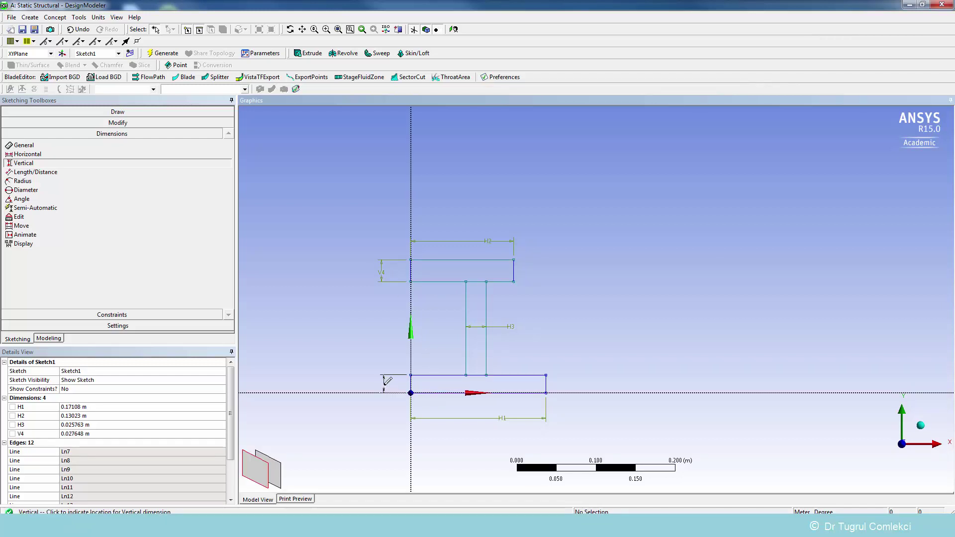
{"action": "left_click", "coordinate": [387, 382]}
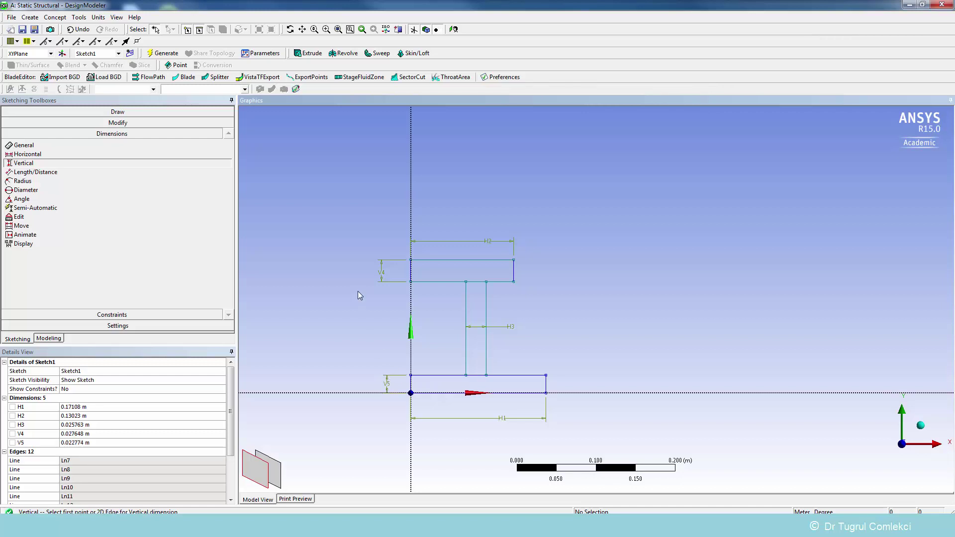
{"action": "left_click", "coordinate": [426, 283]}
{"action": "left_click", "coordinate": [436, 375]}
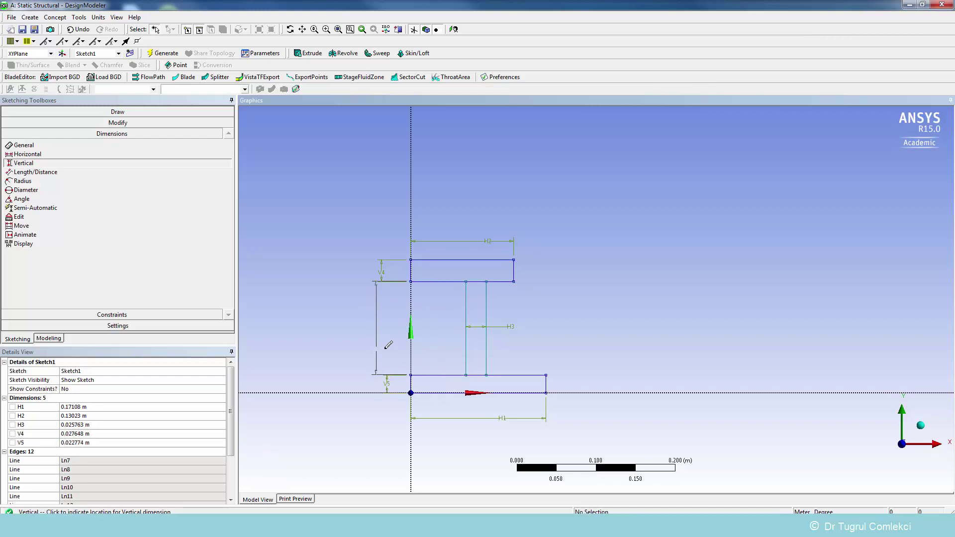
{"action": "left_click", "coordinate": [390, 344]}
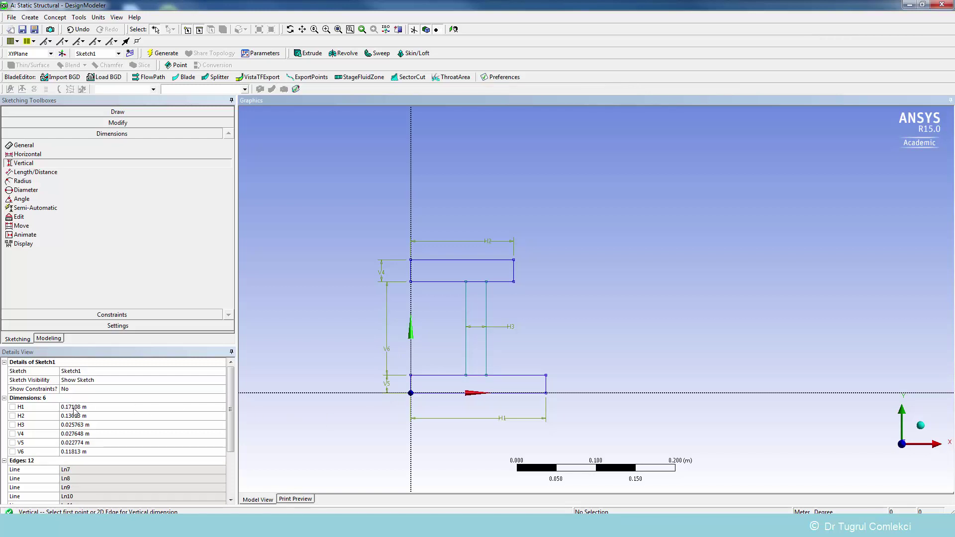
- Set flange thicknesses V4 and V5 to 0.01 m
{"action": "left_click", "coordinate": [73, 434]}
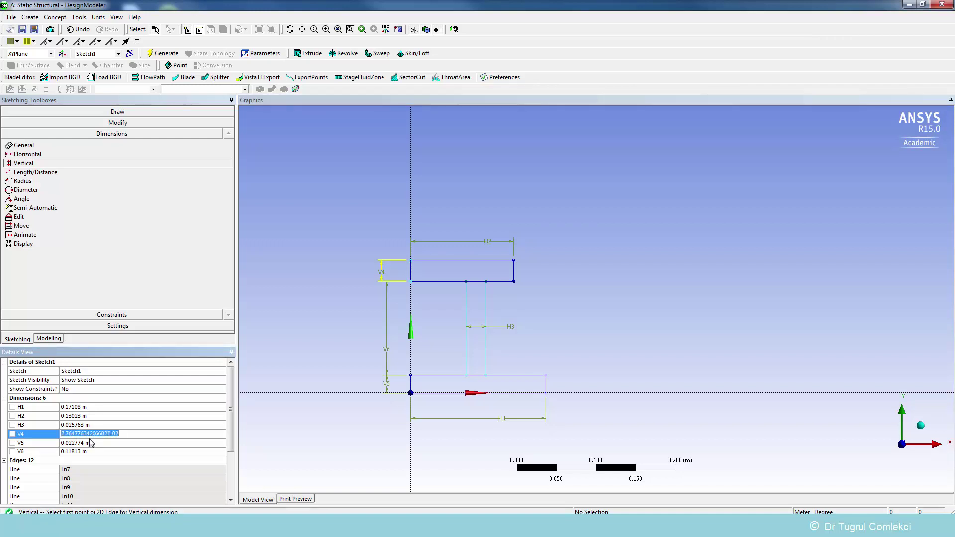
{"action": "type", "text": ".01"}
{"action": "key", "text": "Return"}
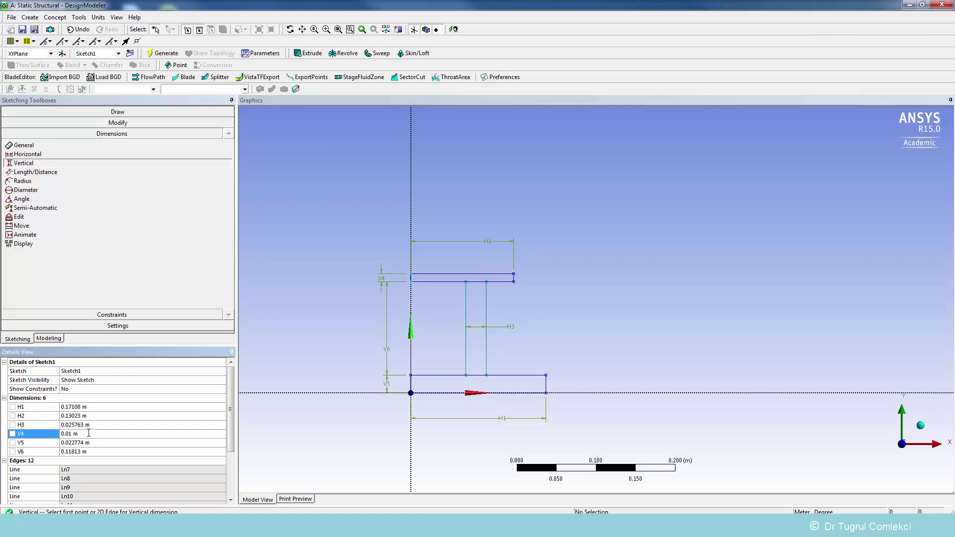
{"action": "left_click", "coordinate": [87, 442]}
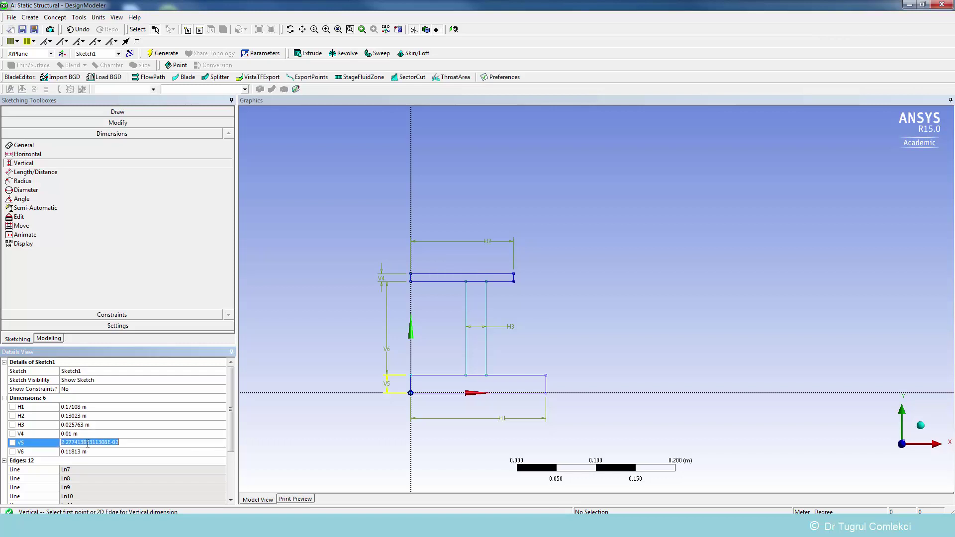
{"action": "type", "text": ".01"}
{"action": "key", "text": "Return"}
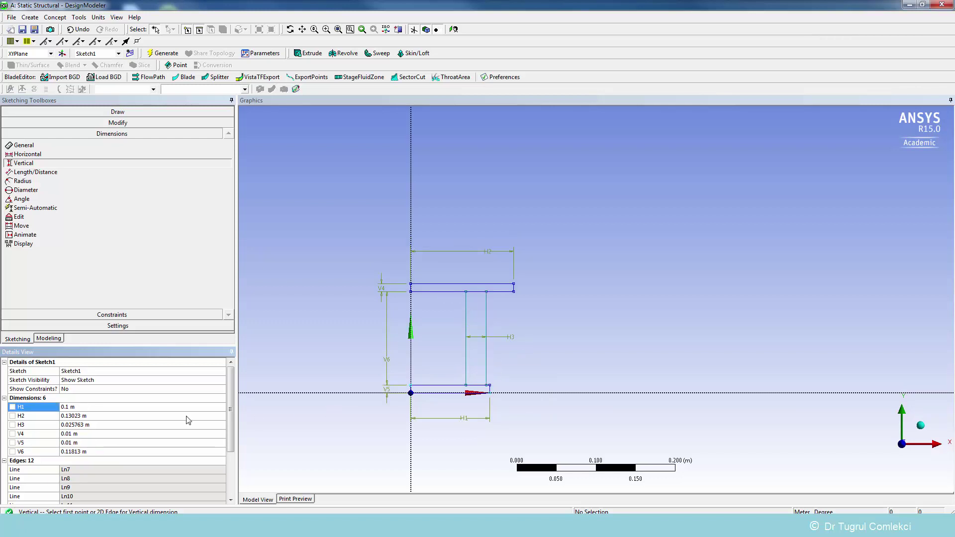
- Set flange width H2 to 0.1 m and web thickness H3 to 0.01 m
{"action": "left_click", "coordinate": [71, 420]}
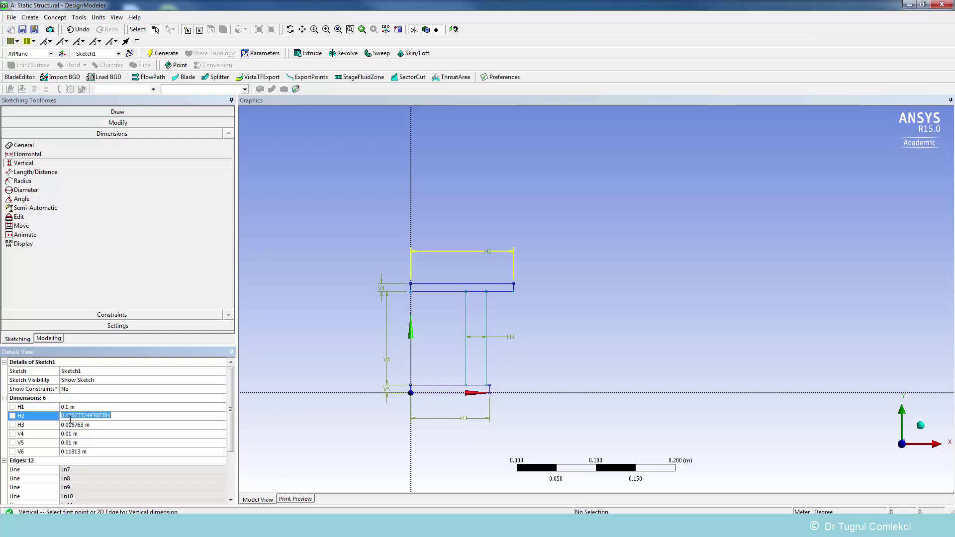
{"action": "type", "text": "0.1"}
{"action": "key", "text": "Return"}
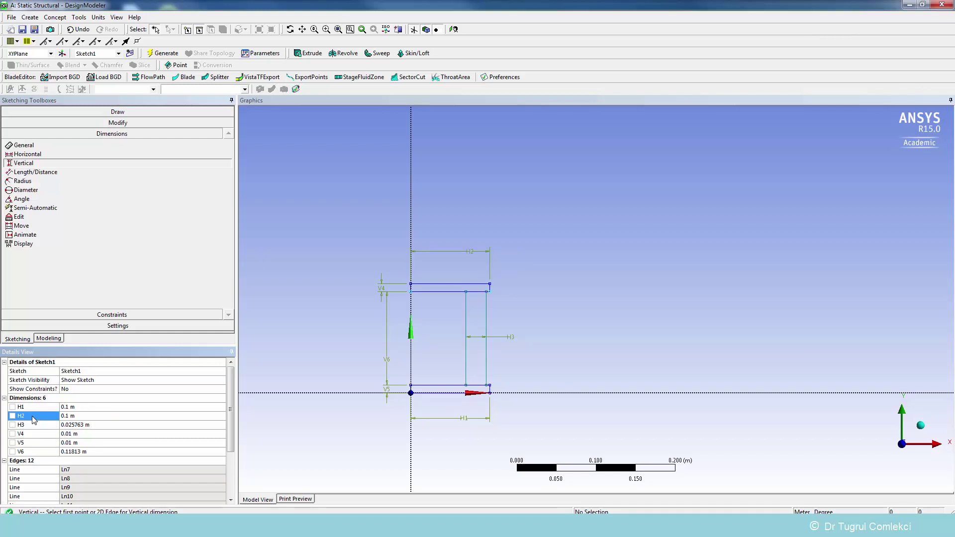
{"action": "left_click", "coordinate": [64, 424]}
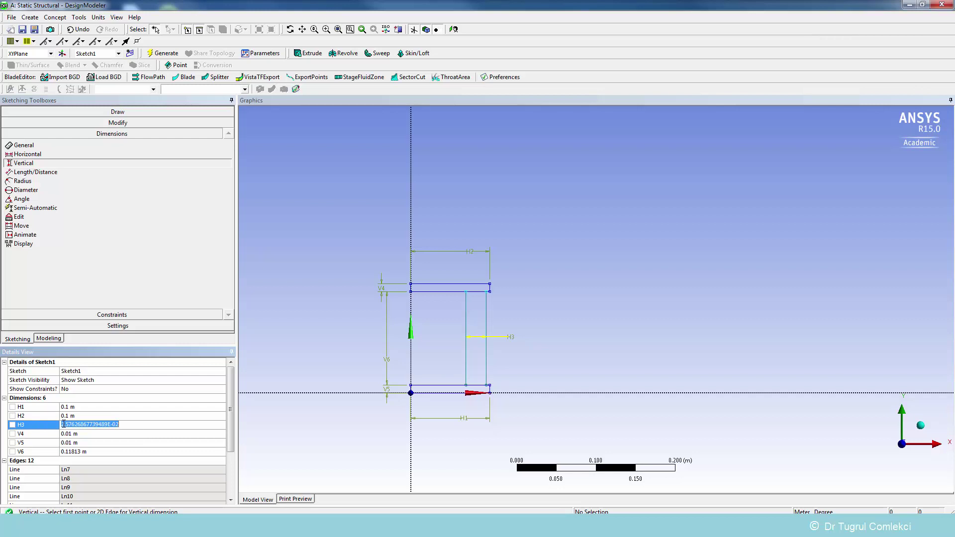
{"action": "type", "text": "0.01"}
{"action": "key", "text": "Return"}
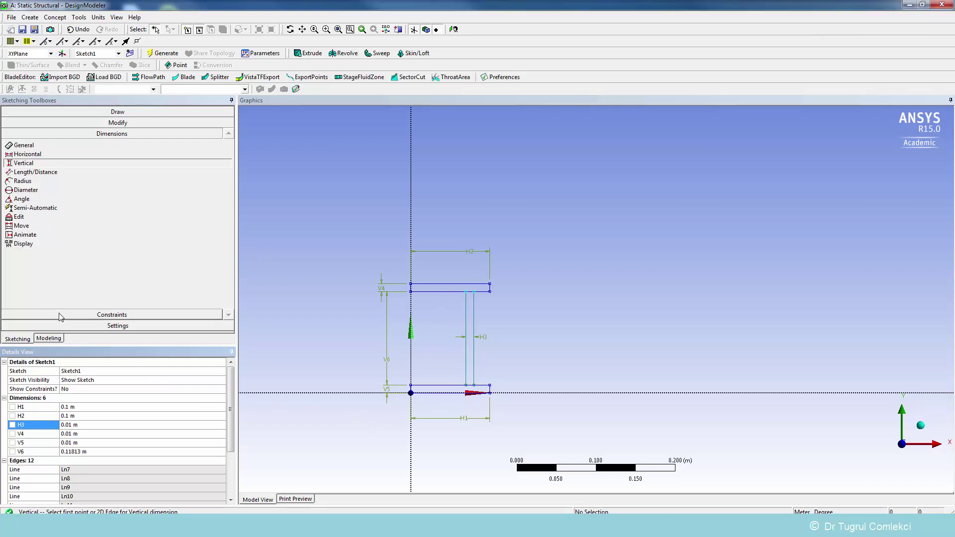
- Dimension the web's offset from the vertical axis as H7 and set it to 0.045 m
{"action": "left_click", "coordinate": [26, 155]}
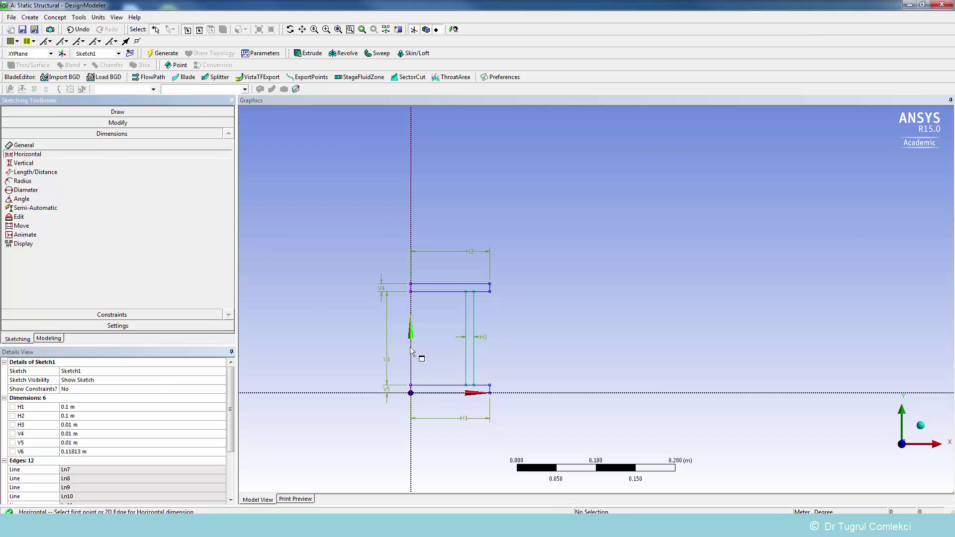
{"action": "left_click", "coordinate": [469, 351]}
{"action": "left_click", "coordinate": [411, 348]}
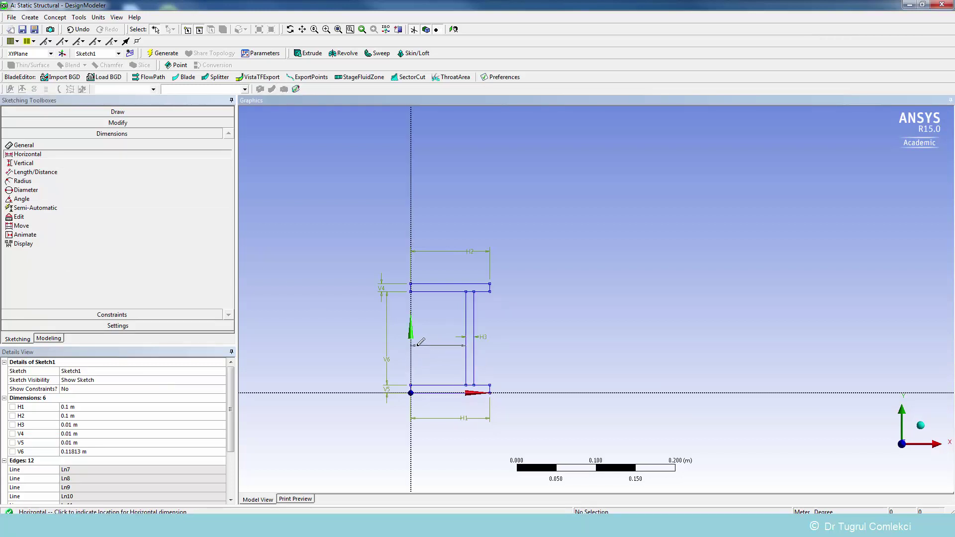
{"action": "left_click", "coordinate": [437, 345]}
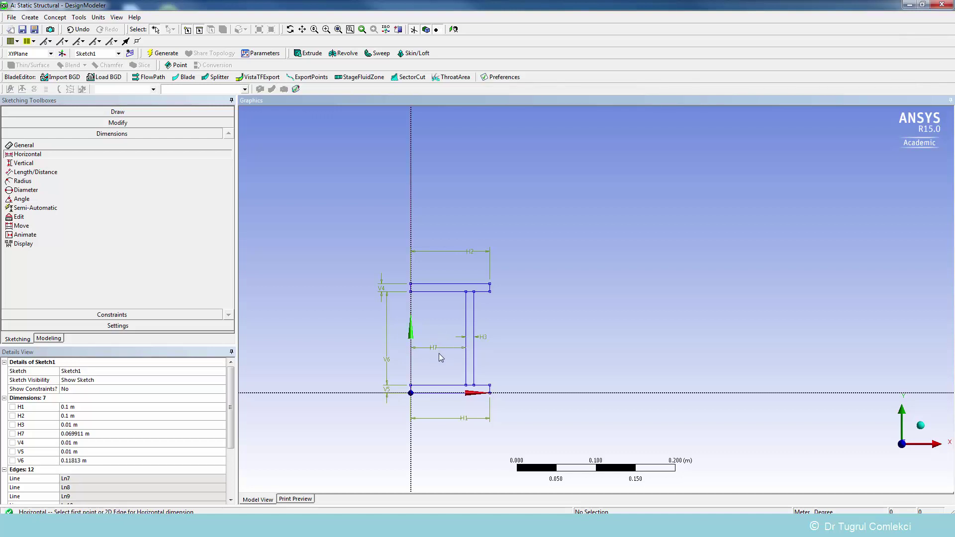
{"action": "left_click", "coordinate": [79, 434]}
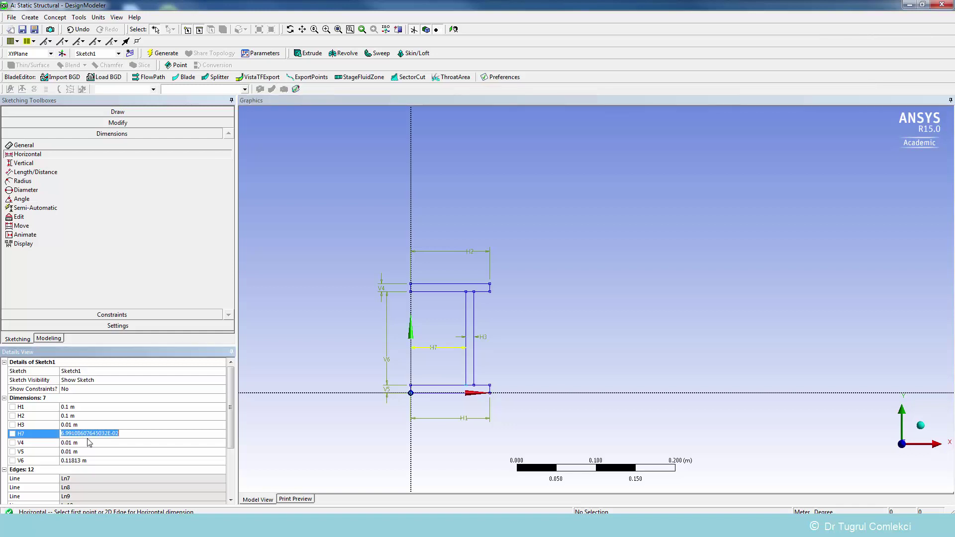
{"action": "type", "text": "0.045"}
{"action": "key", "text": "Return"}
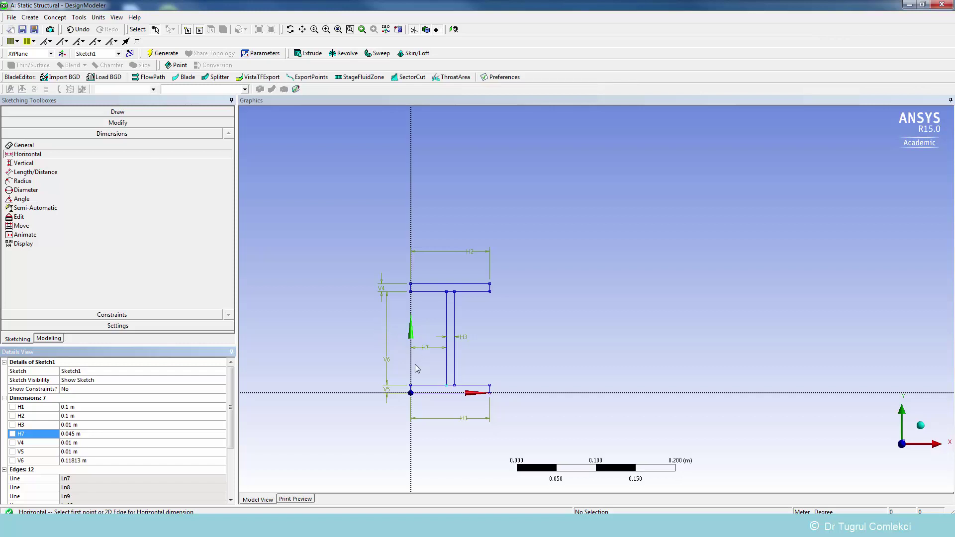
- Set the web height V6 to 180e-3 (0.18 m)
{"action": "scroll", "coordinate": [515, 340], "scroll_direction": "up", "scroll_amount": 2}
{"action": "mouse_move", "coordinate": [328, 371]}
{"action": "middle_mouse_down", "text": "ctrl"}
{"action": "mouse_move", "coordinate": [451, 284]}
{"action": "mouse_move", "coordinate": [482, 294]}
{"action": "middle_mouse_up", "text": "ctrl"}
{"action": "scroll", "coordinate": [528, 298], "scroll_direction": "up", "scroll_amount": 2}
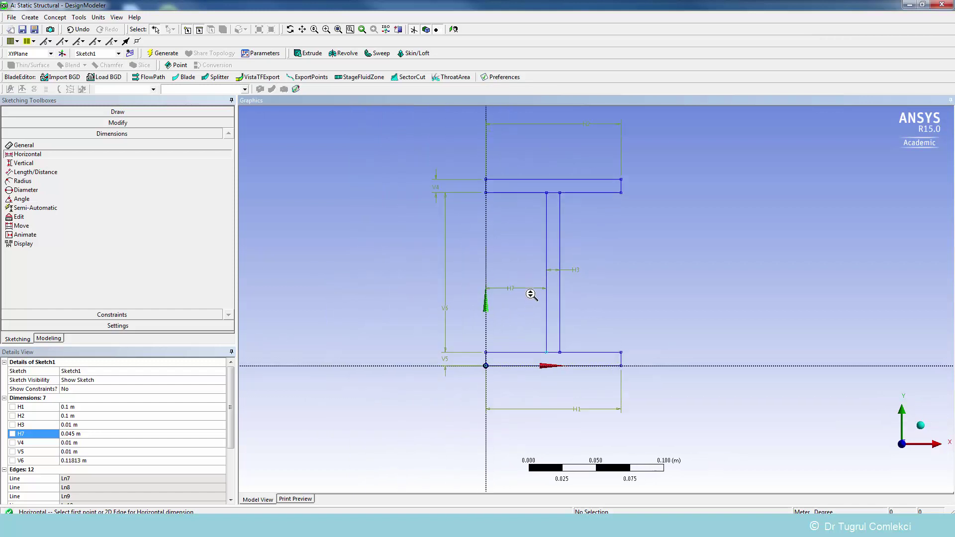
{"action": "left_click", "coordinate": [74, 461]}
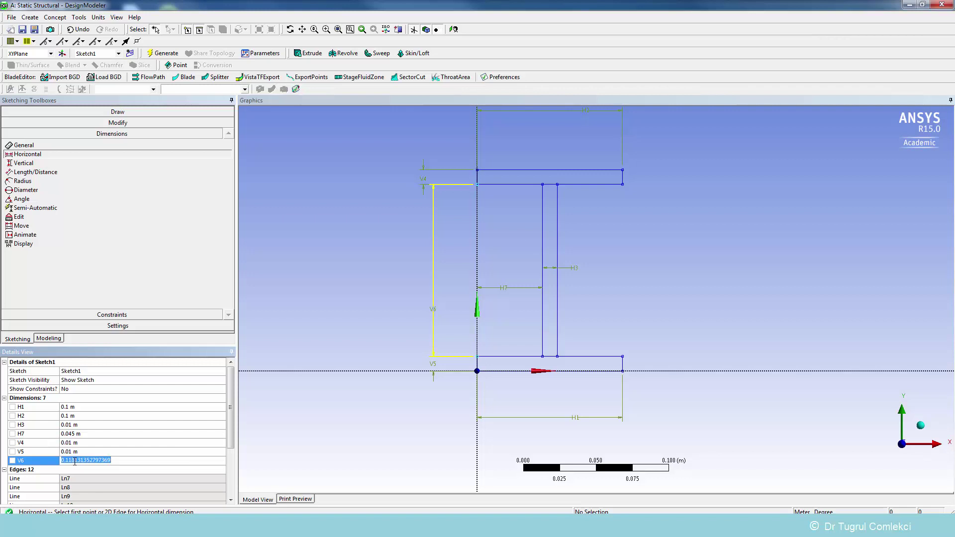
{"action": "type", "text": "180e-3"}
{"action": "key", "text": "Return"}
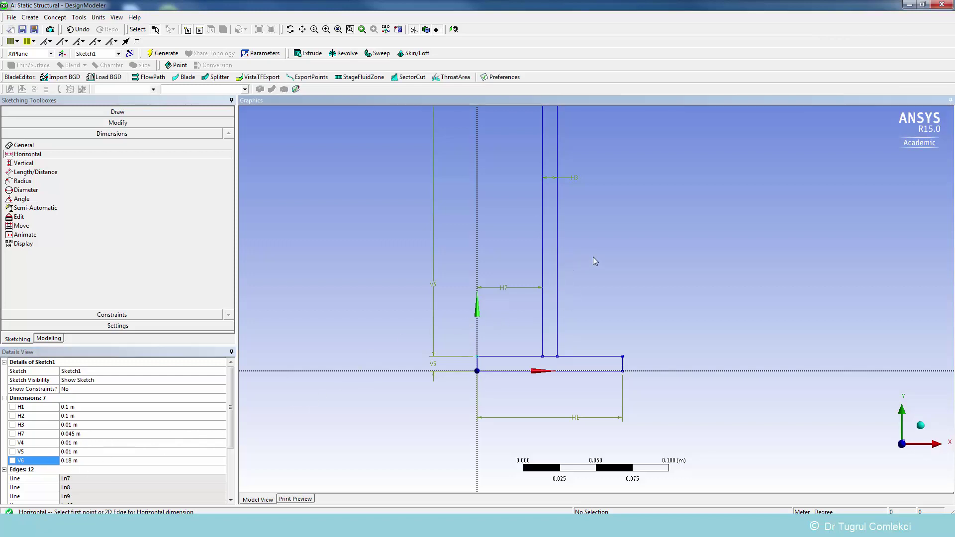
{"action": "scroll", "coordinate": [593, 257], "scroll_direction": "down", "scroll_amount": 2}
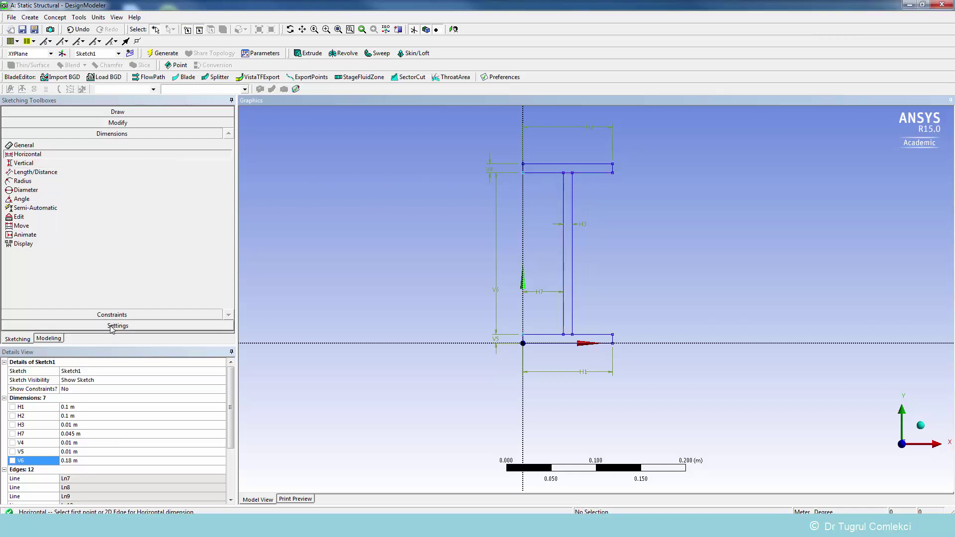
- Trim the top and bottom flange edge segments lying between the web lines
{"action": "left_click", "coordinate": [119, 123]}
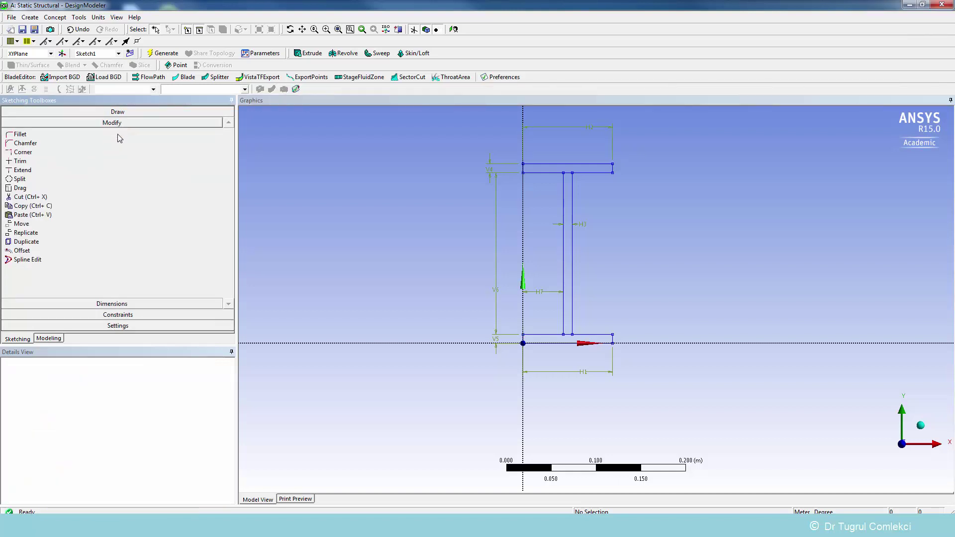
{"action": "left_click", "coordinate": [33, 161]}
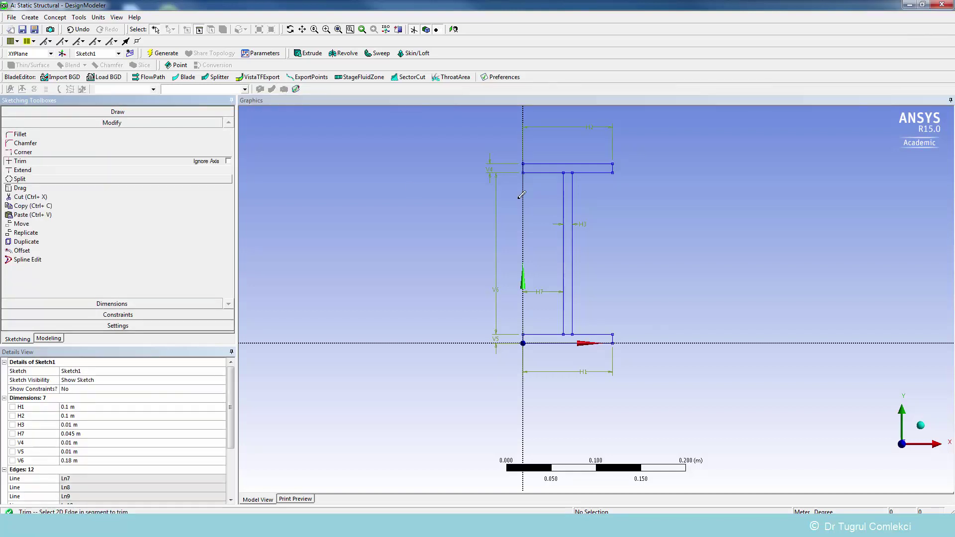
{"action": "left_click", "coordinate": [568, 173]}
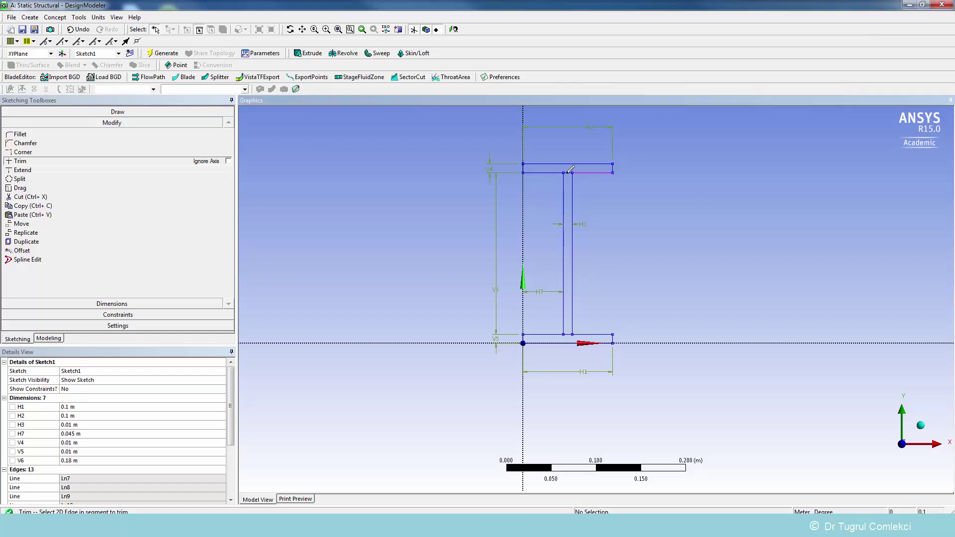
{"action": "left_click", "coordinate": [568, 173]}
{"action": "left_click", "coordinate": [569, 334]}
- Create an Extrude of Sketch1 with a depth of 2 m
{"action": "left_click", "coordinate": [49, 338]}
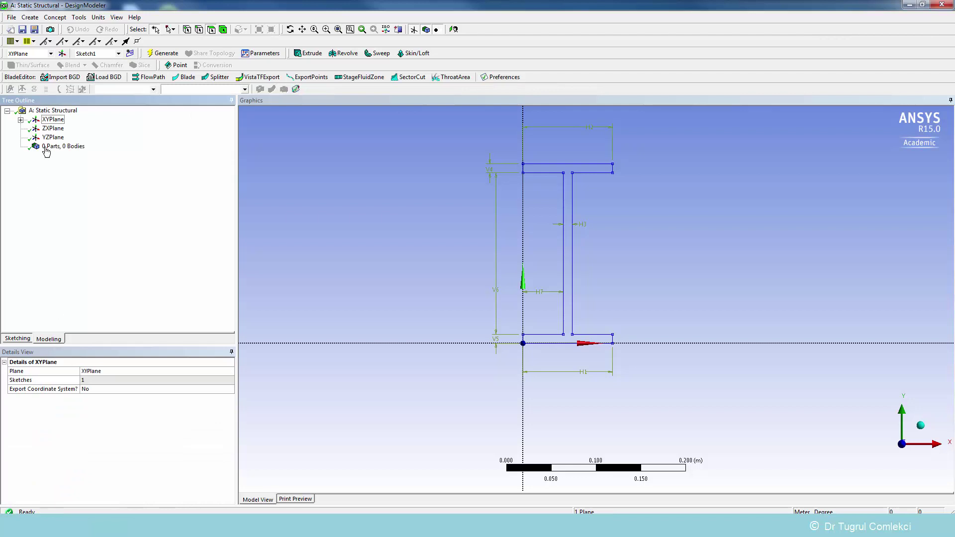
{"action": "left_click", "coordinate": [20, 120]}
{"action": "left_click", "coordinate": [65, 128]}
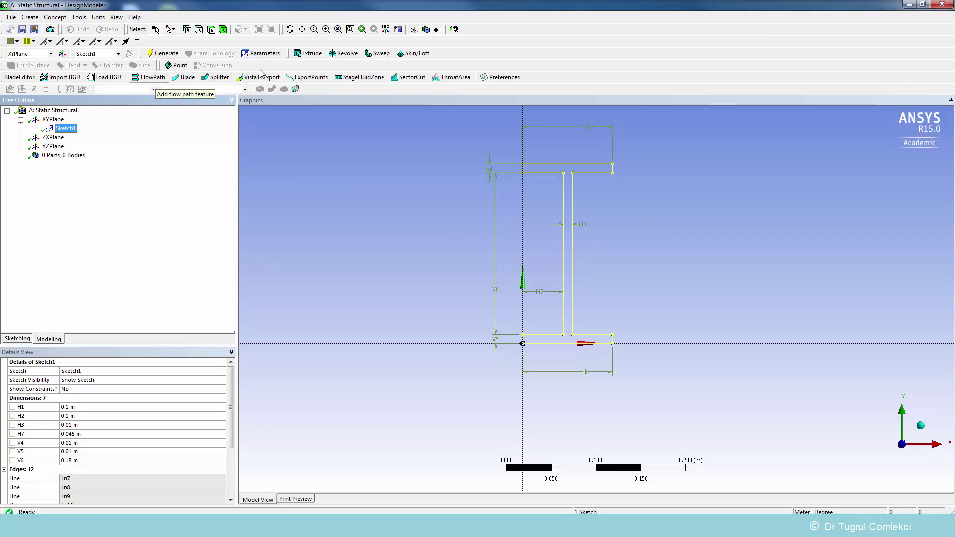
{"action": "left_click", "coordinate": [311, 53]}
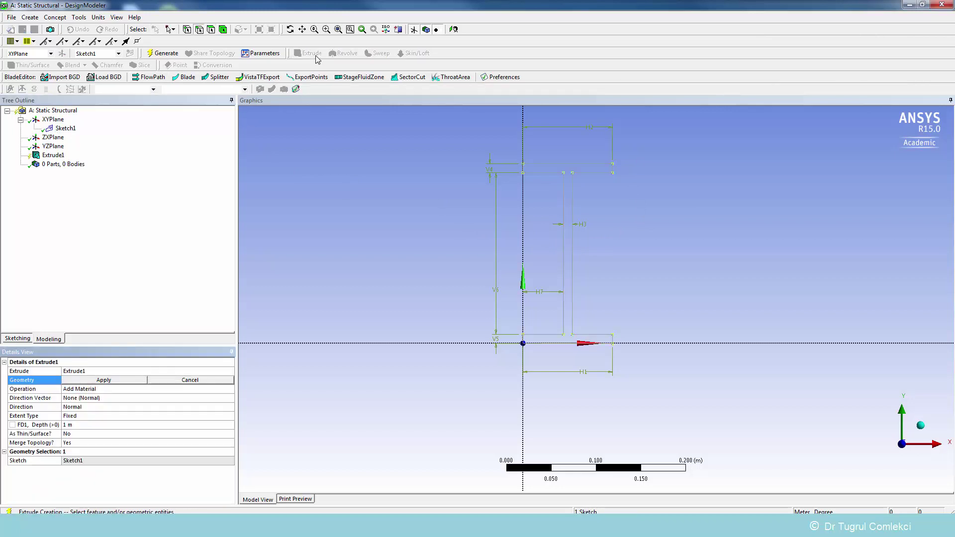
{"action": "left_click", "coordinate": [65, 129]}
{"action": "left_click", "coordinate": [112, 381]}
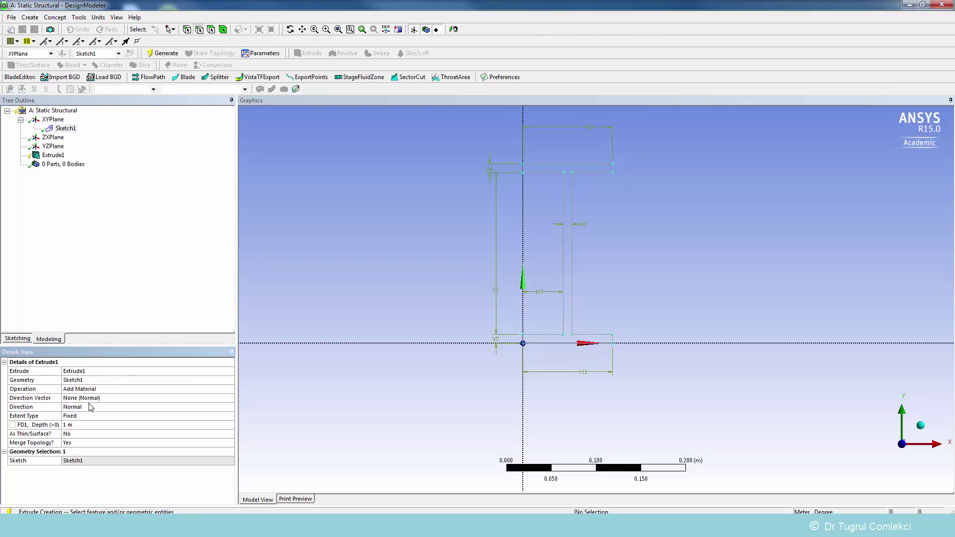
{"action": "left_click", "coordinate": [80, 427]}
{"action": "type", "text": "2"}
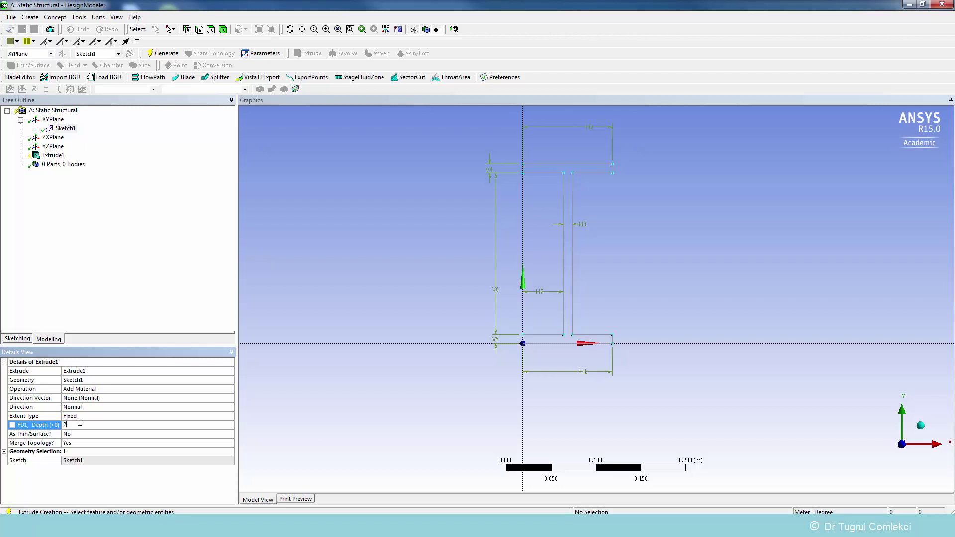
{"action": "key", "text": "Return"}
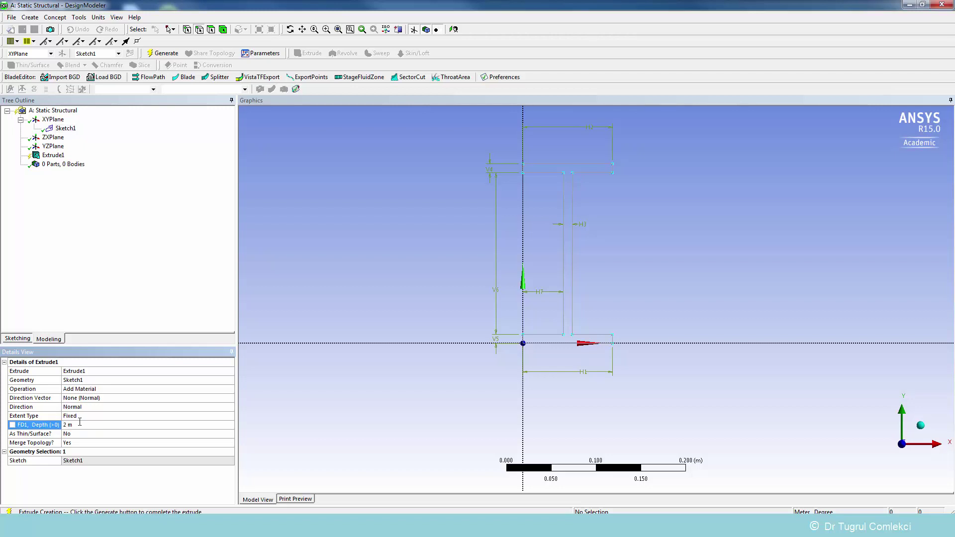
- Generate the extruded I-beam solid, inspect its Solid body, and save the geometry
{"action": "left_click", "coordinate": [163, 53]}
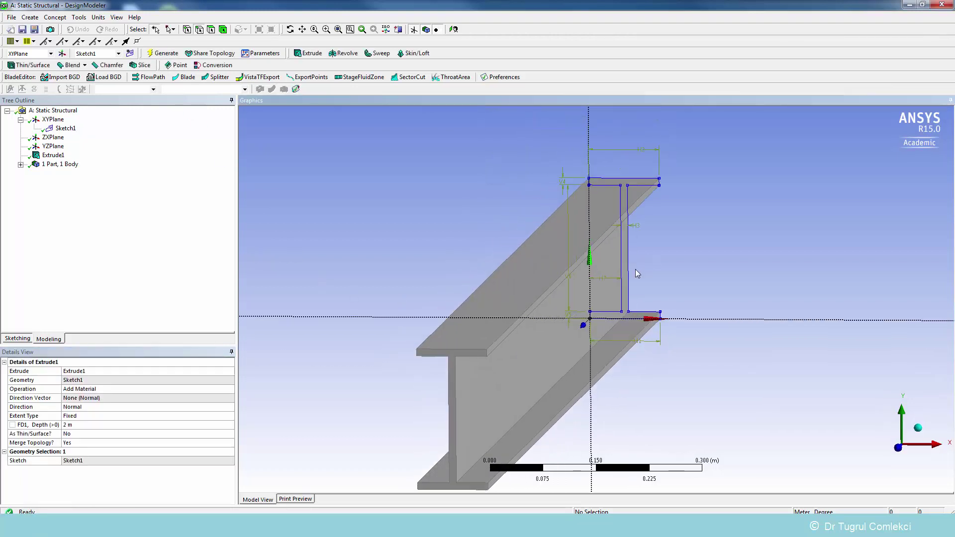
{"action": "middle_click_drag", "start_coordinate": [631, 278], "coordinate": [593, 288]}
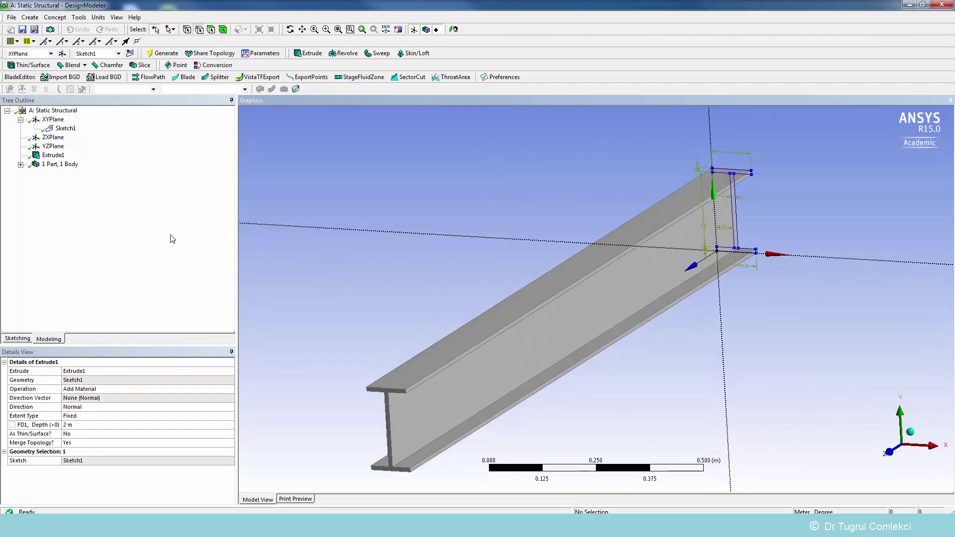
{"action": "left_click", "coordinate": [20, 164]}
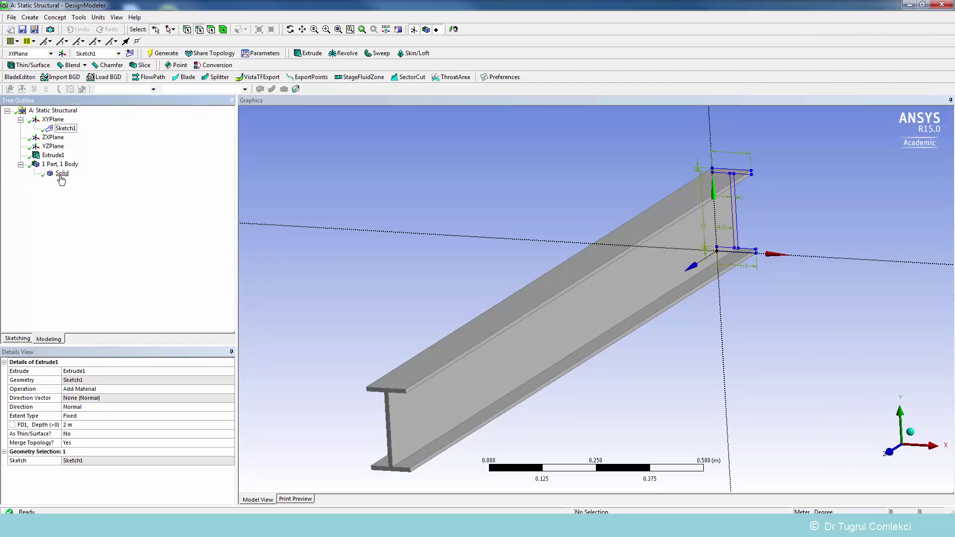
{"action": "left_click", "coordinate": [58, 175]}
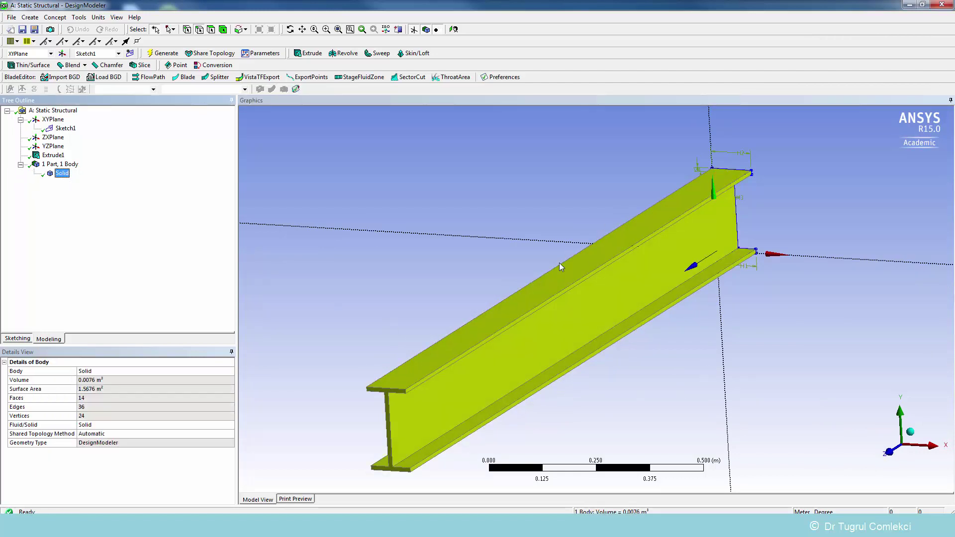
{"action": "middle_click_drag", "start_coordinate": [572, 340], "coordinate": [680, 342]}
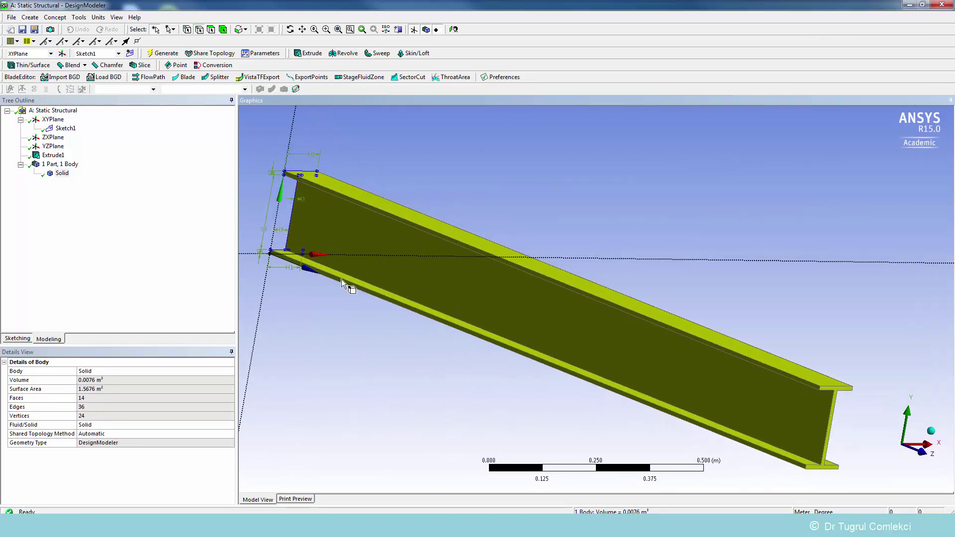
{"action": "left_click", "coordinate": [21, 30]}
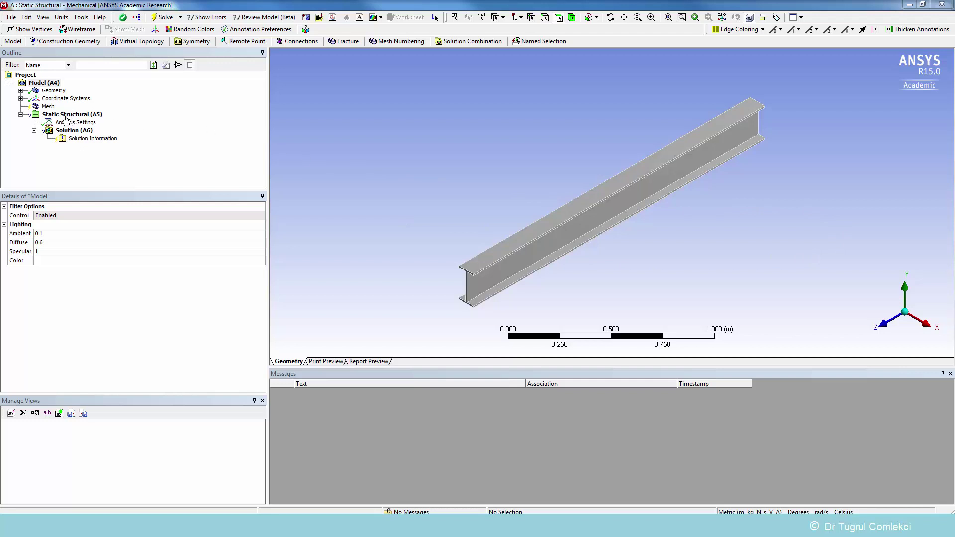
- Update the default Mesh on the I-beam and orbit to inspect the brick elements
{"action": "left_click", "coordinate": [48, 107]}
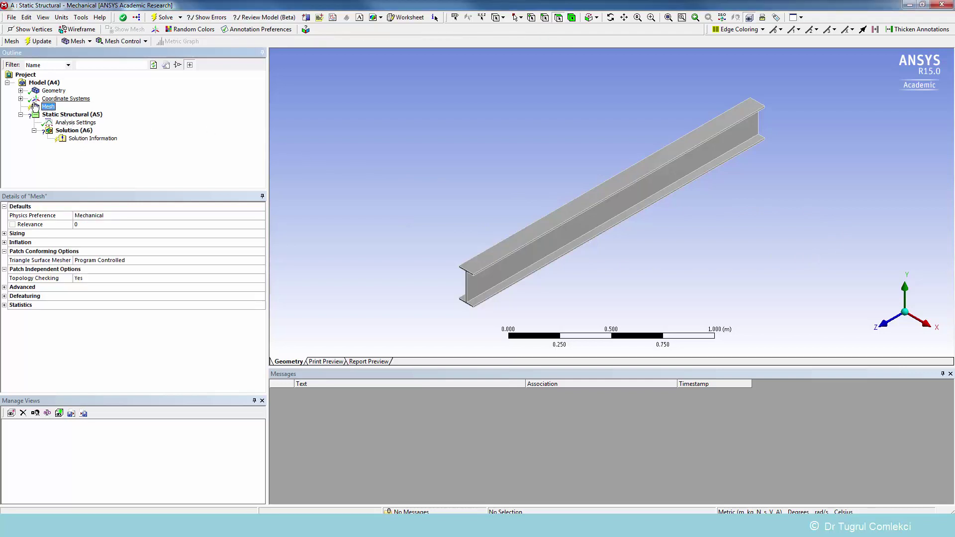
{"action": "left_click", "coordinate": [41, 42]}
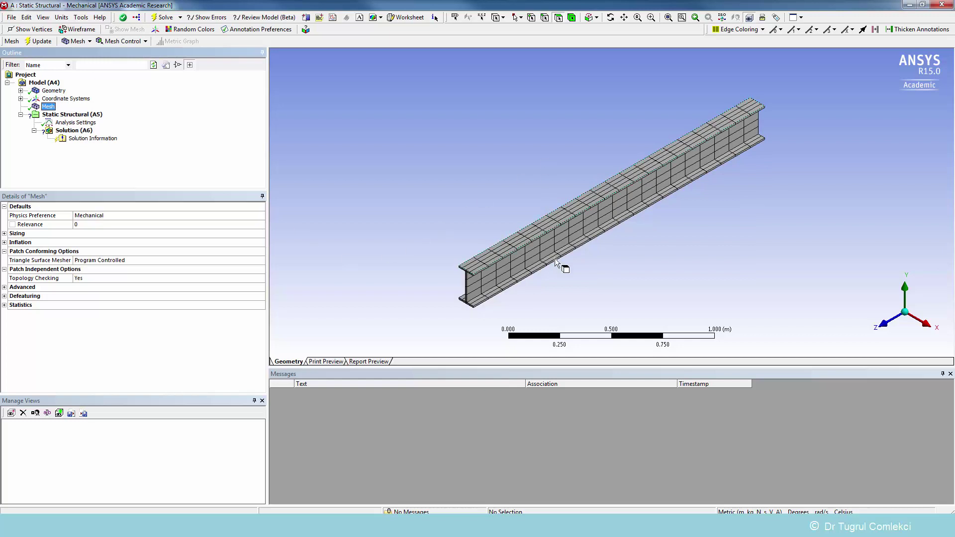
{"action": "middle_click_drag", "start_coordinate": [583, 249], "coordinate": [768, 273]}
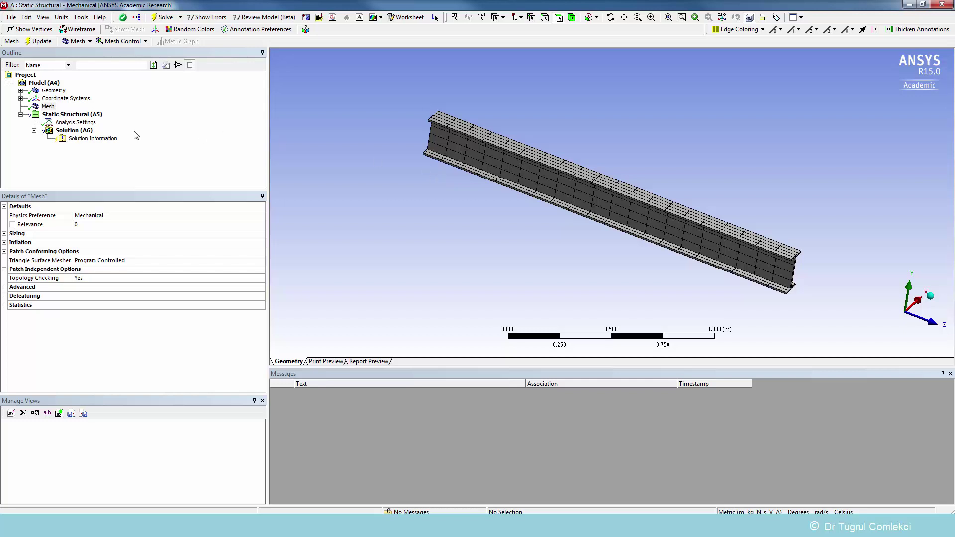
- Add a Fixed Support under Static Structural scoped to the beam's end face
{"action": "left_click", "coordinate": [71, 115]}
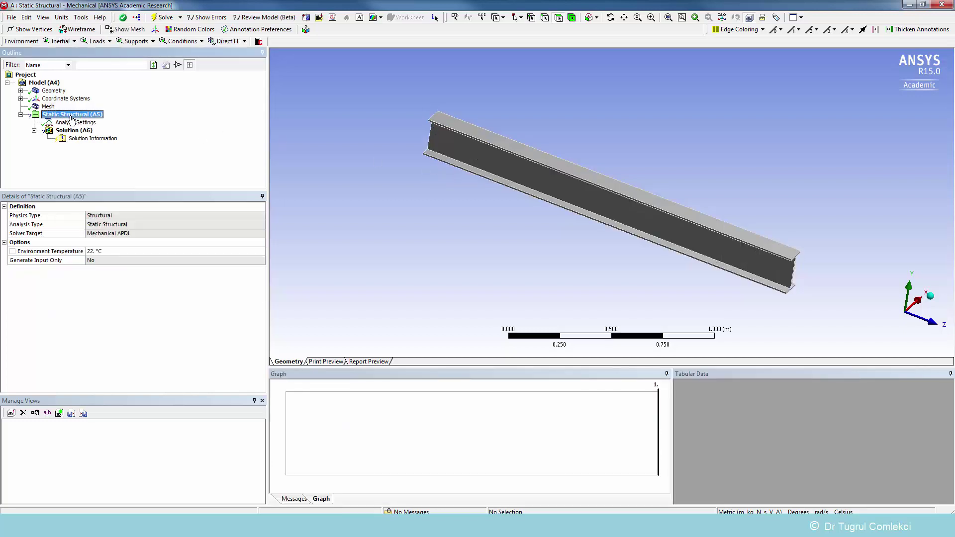
{"action": "left_click", "coordinate": [134, 44]}
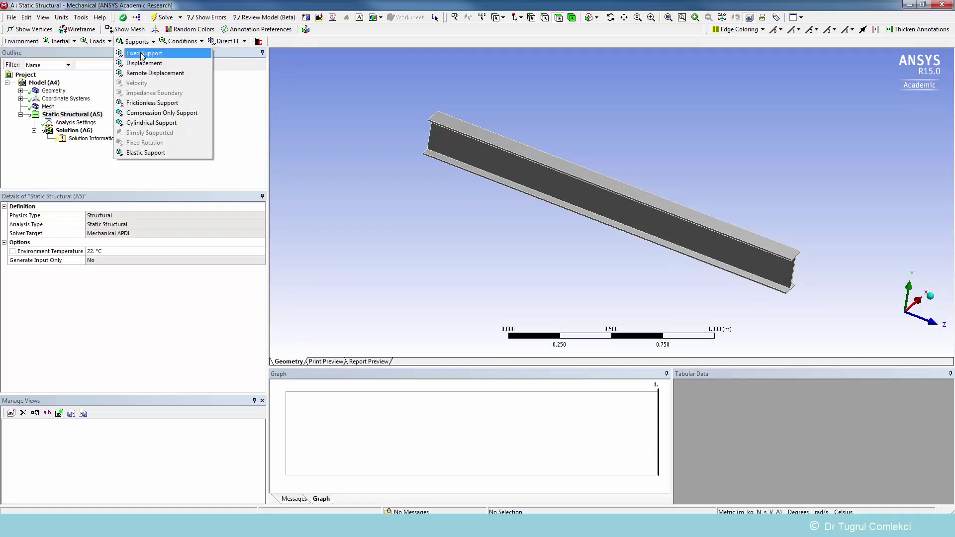
{"action": "left_click", "coordinate": [143, 53]}
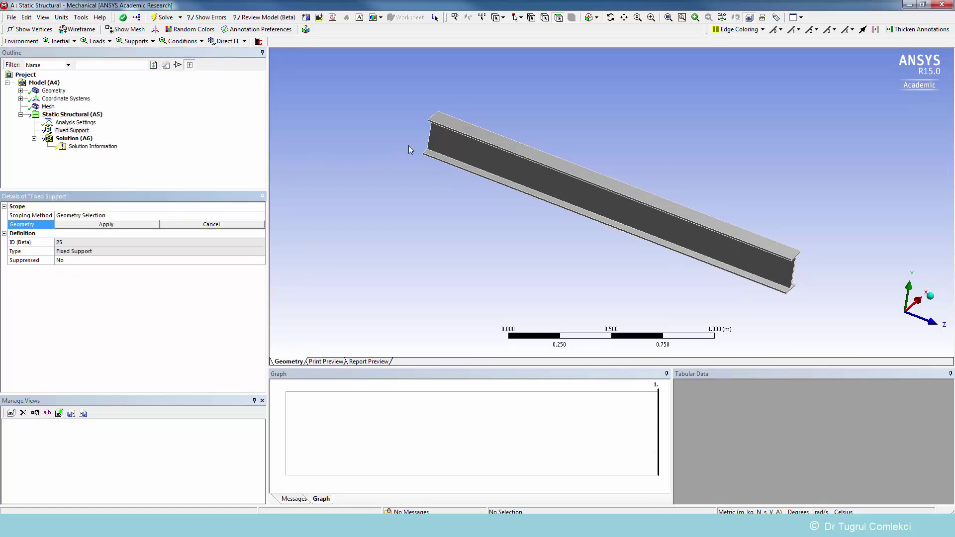
{"action": "middle_click_drag", "start_coordinate": [411, 144], "coordinate": [455, 144]}
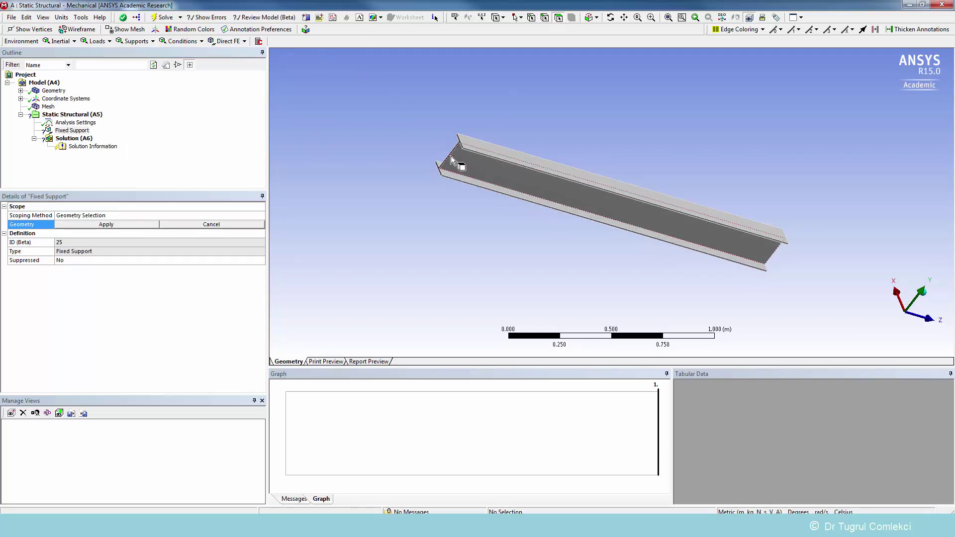
{"action": "scroll", "coordinate": [452, 154], "scroll_direction": "up", "scroll_amount": 5}
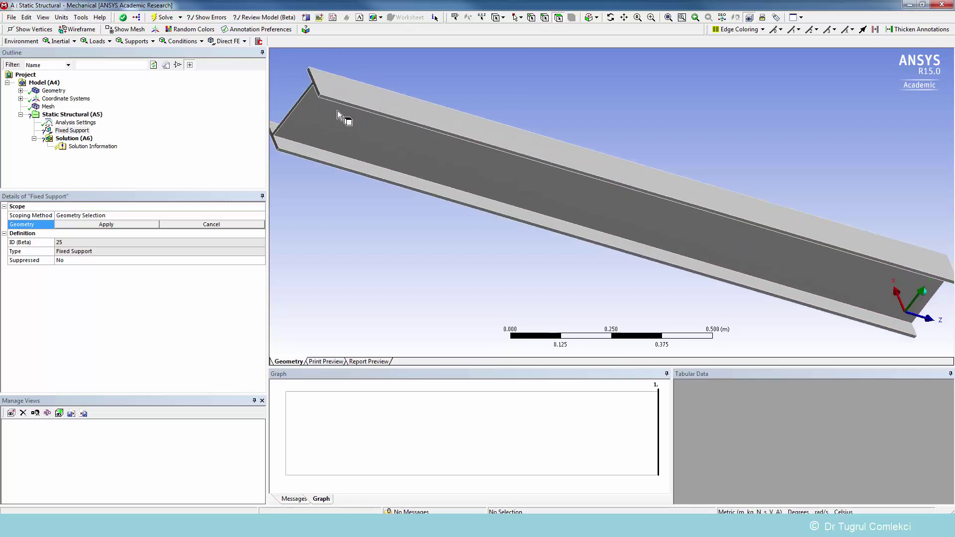
{"action": "scroll", "coordinate": [535, 188], "scroll_direction": "up", "scroll_amount": 4}
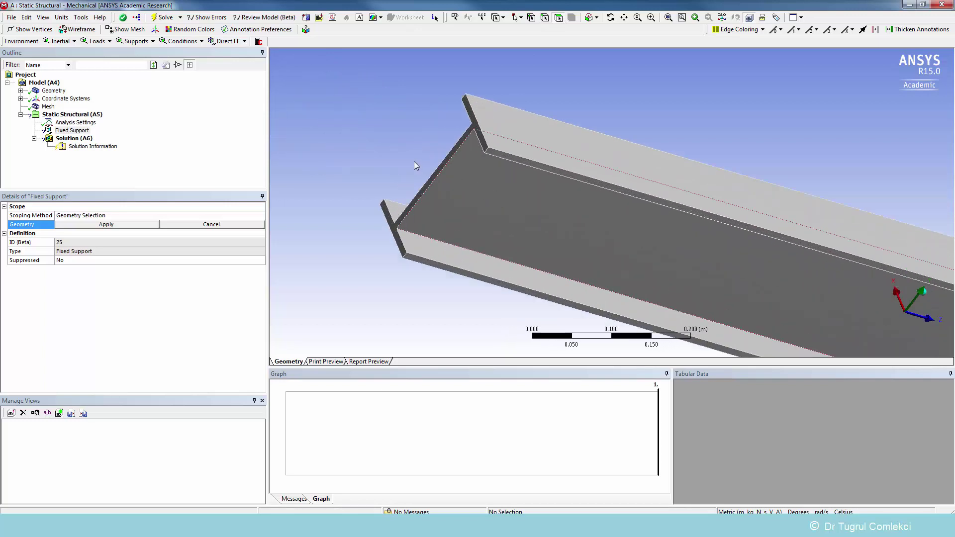
{"action": "left_click", "coordinate": [441, 170]}
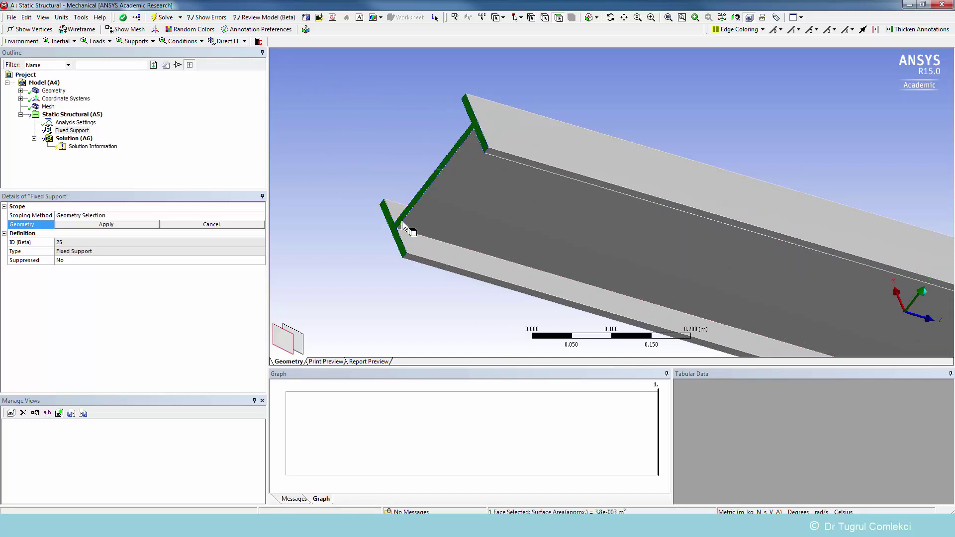
{"action": "left_click", "coordinate": [112, 225]}
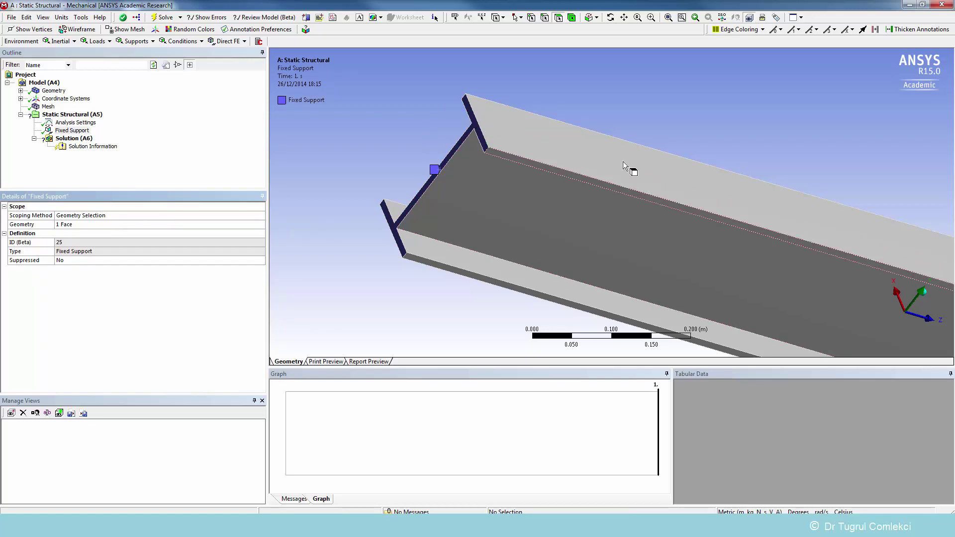
- Orbit, pan and zoom the view toward the beam's fixed end
{"action": "scroll", "coordinate": [671, 99], "scroll_direction": "down", "scroll_amount": 5}
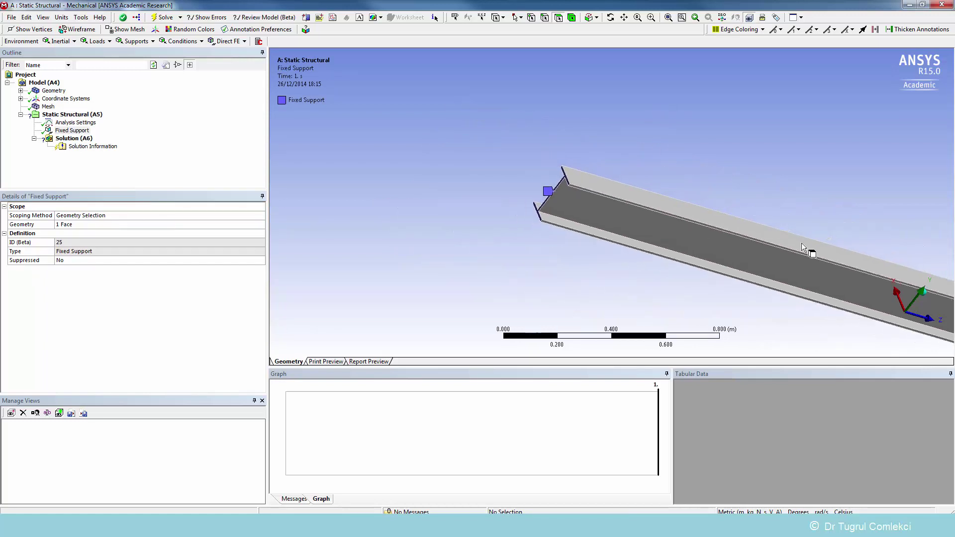
{"action": "left_click_drag", "start_coordinate": [789, 249], "coordinate": [590, 137]}
{"action": "middle_click_drag", "start_coordinate": [590, 137], "coordinate": [585, 139]}
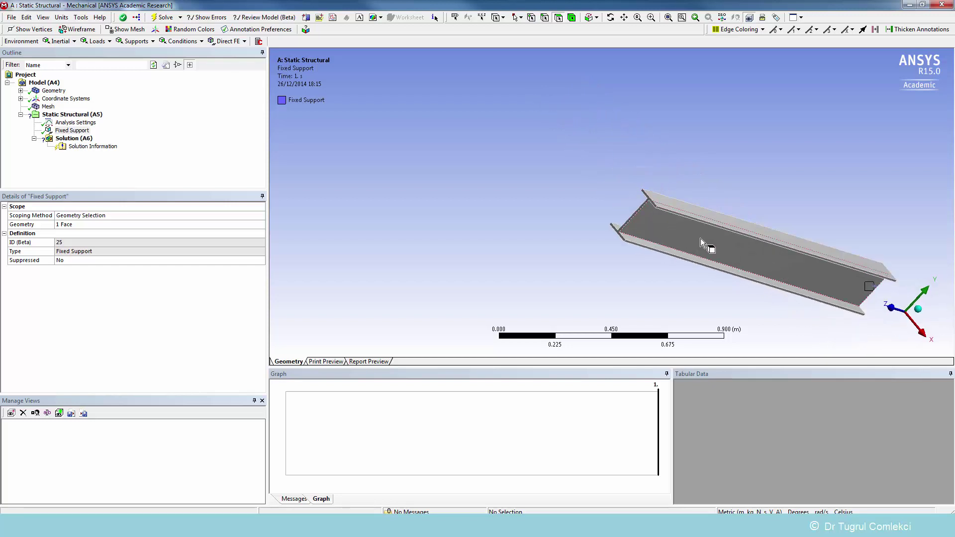
{"action": "scroll", "coordinate": [633, 210], "scroll_direction": "up", "scroll_amount": 2}
{"action": "middle_click_drag", "start_coordinate": [726, 205], "coordinate": [586, 202], "text": "ctrl"}
{"action": "scroll", "coordinate": [497, 229], "scroll_direction": "up", "scroll_amount": 1}
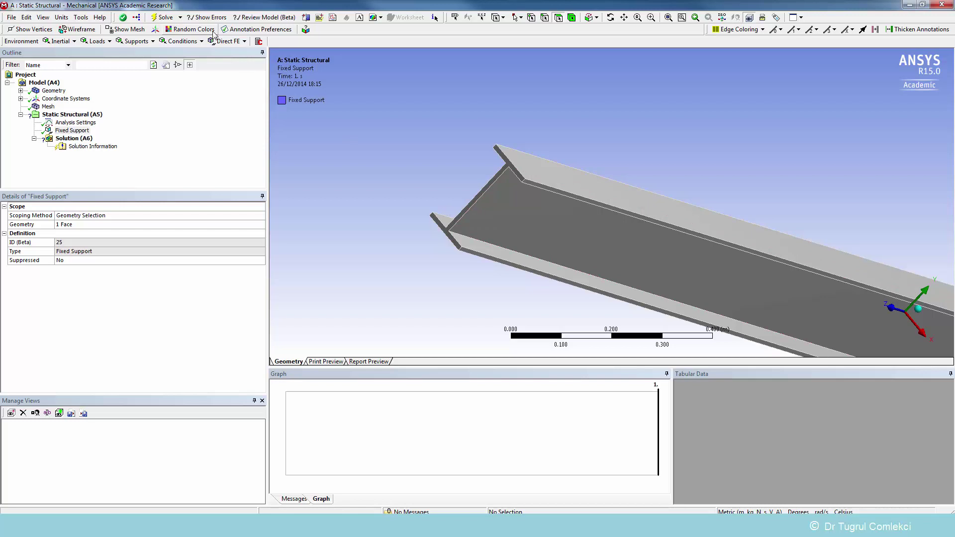
- Add a Force on the beam's end face, defined by components with Y component -1000 N
{"action": "left_click", "coordinate": [105, 43]}
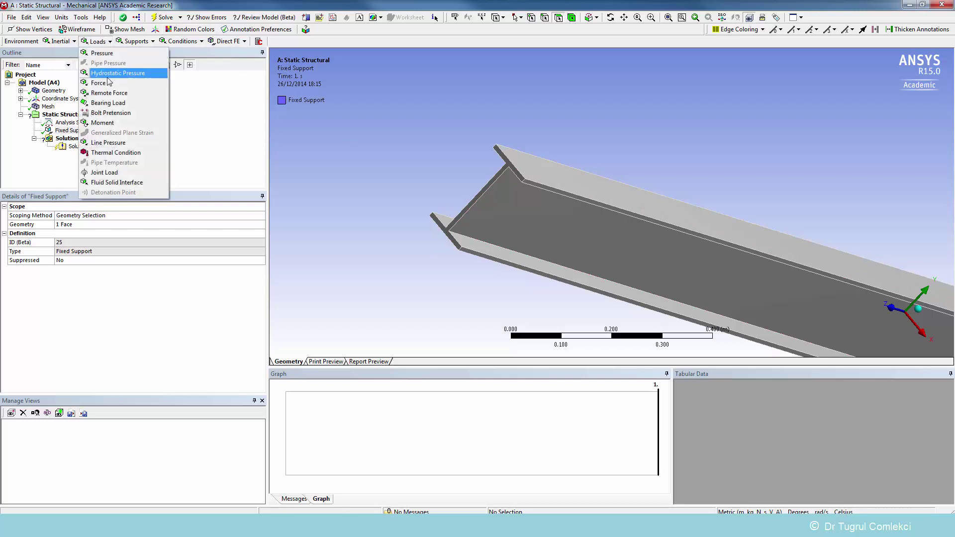
{"action": "left_click", "coordinate": [105, 83]}
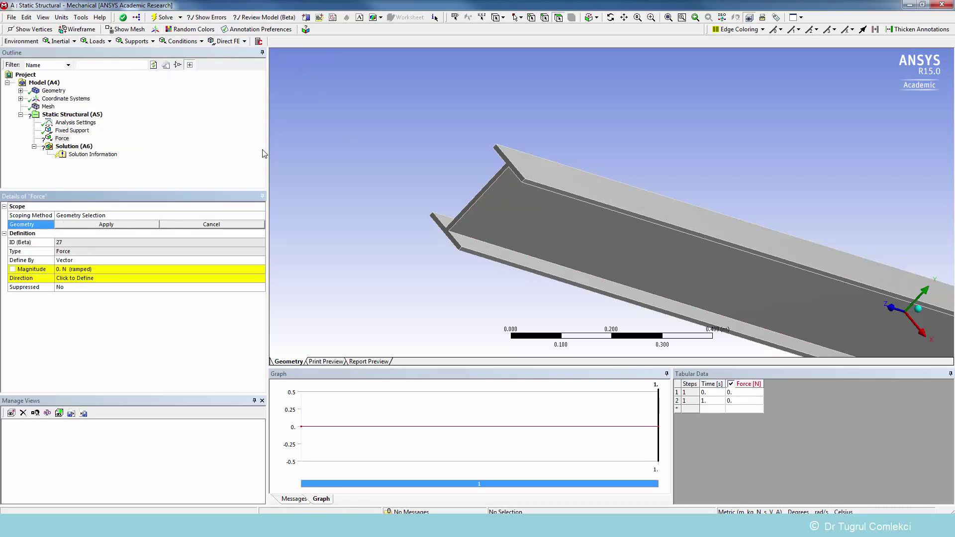
{"action": "left_click", "coordinate": [479, 198]}
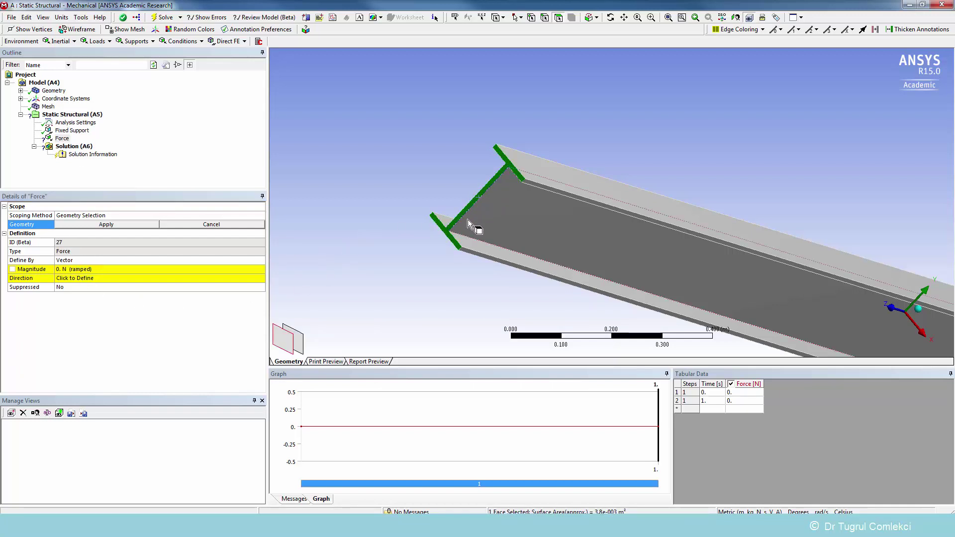
{"action": "left_click", "coordinate": [81, 261]}
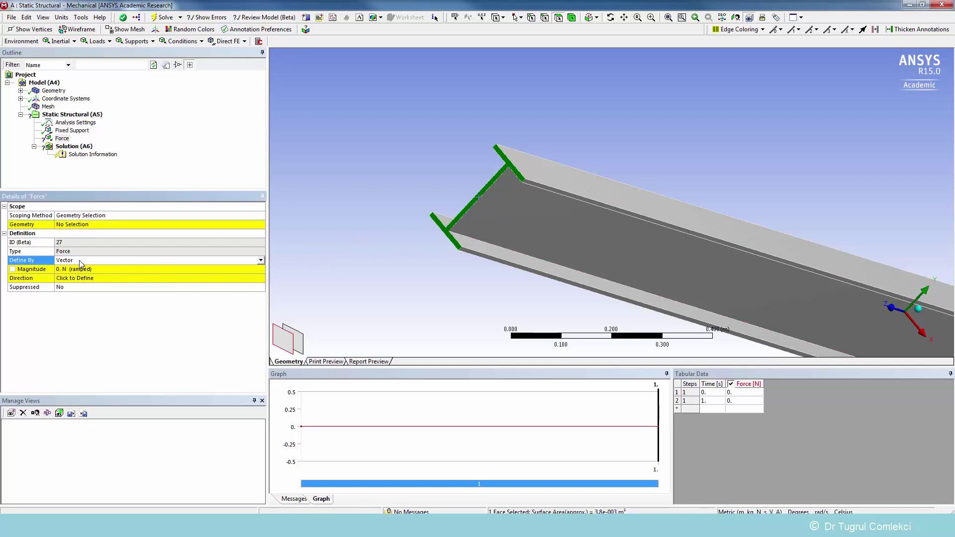
{"action": "left_click", "coordinate": [260, 260]}
{"action": "left_click", "coordinate": [139, 269]}
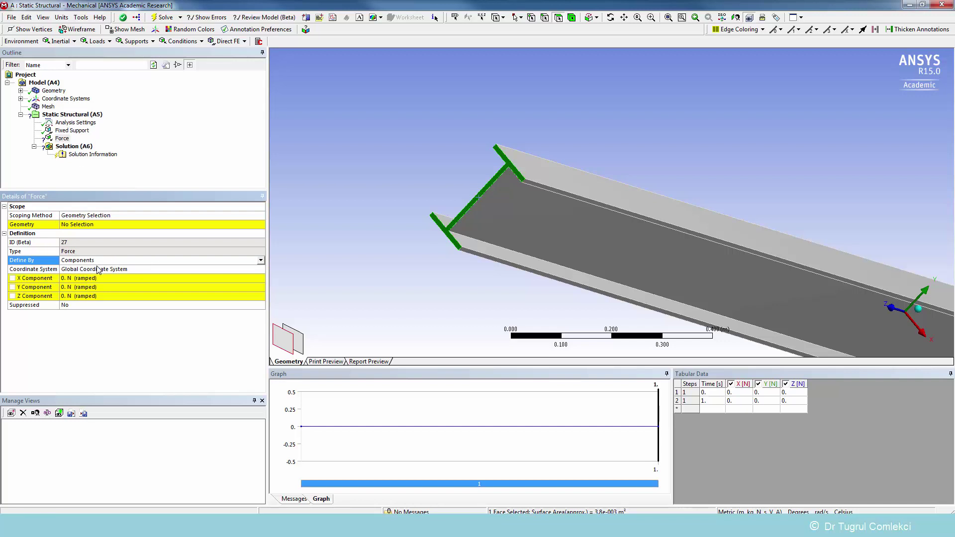
{"action": "left_click", "coordinate": [74, 288]}
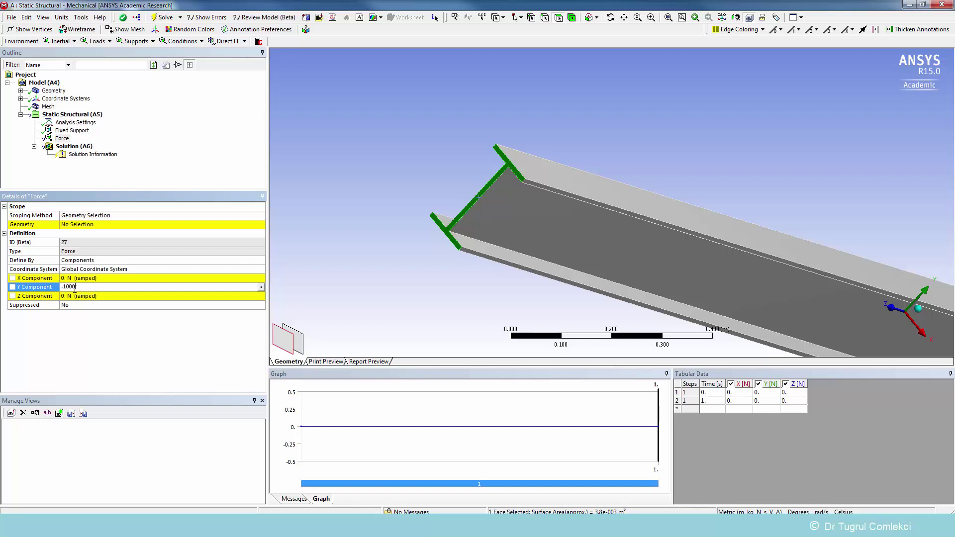
{"action": "left_click", "coordinate": [103, 224]}
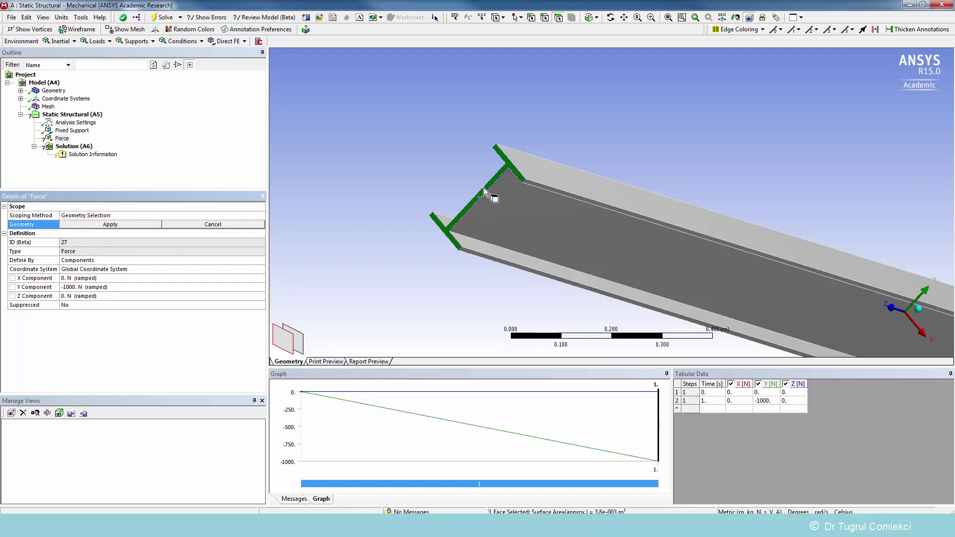
{"action": "left_click", "coordinate": [110, 225]}
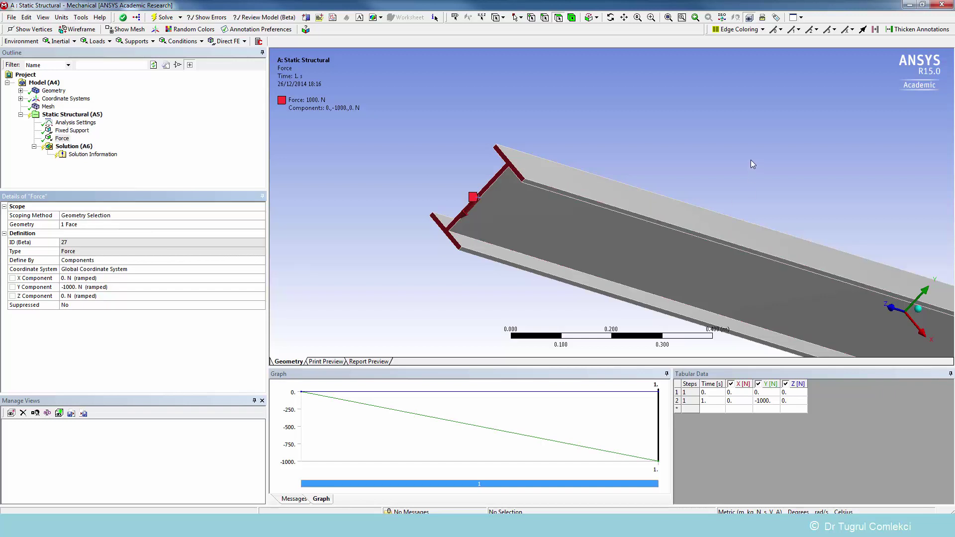
{"action": "scroll", "coordinate": [751, 160], "scroll_direction": "down", "scroll_amount": 2}
{"action": "middle_click_drag", "start_coordinate": [747, 174], "coordinate": [822, 299]}
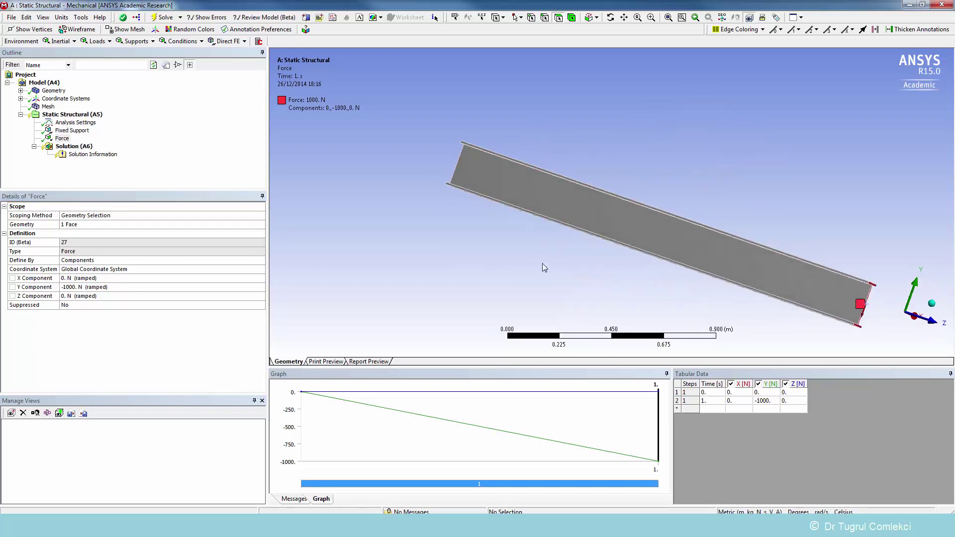
- Add Total Deformation, Equivalent (von-Mises) and Maximum Principal Stress results, then solve the model
{"action": "left_click", "coordinate": [72, 147]}
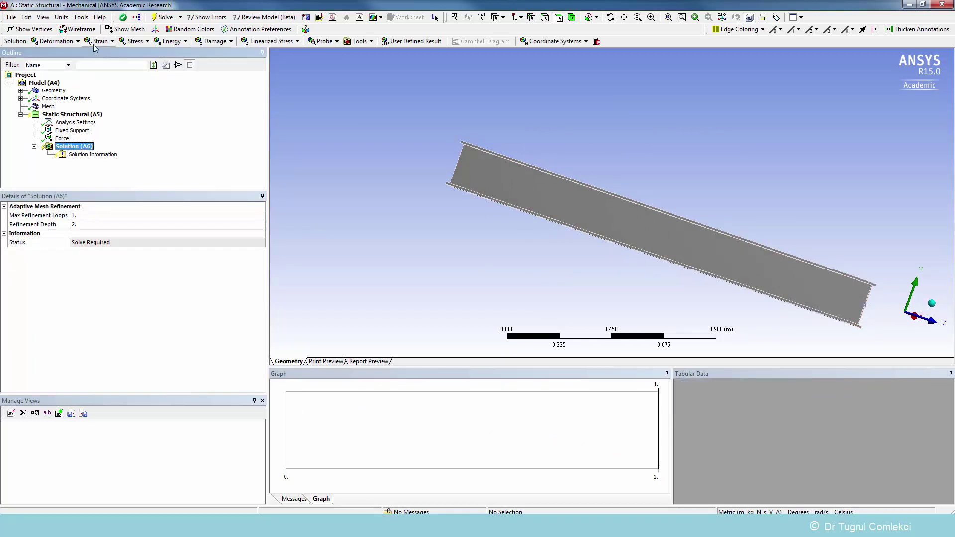
{"action": "left_click", "coordinate": [56, 42]}
{"action": "left_click", "coordinate": [48, 52]}
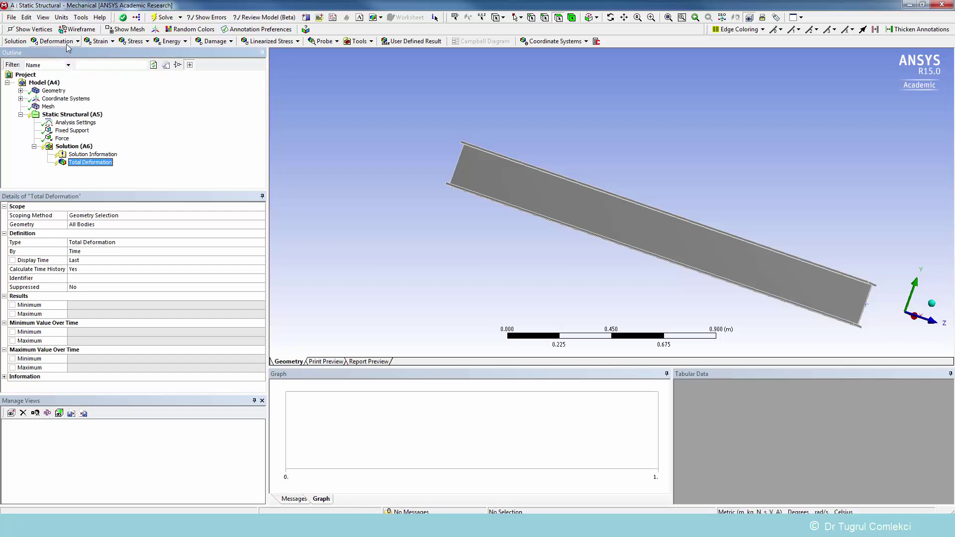
{"action": "left_click", "coordinate": [144, 42]}
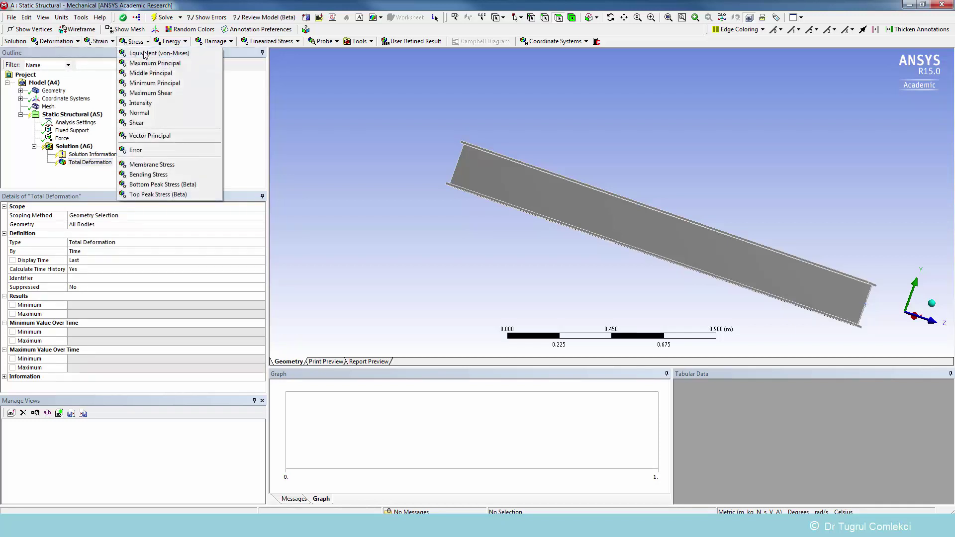
{"action": "left_click", "coordinate": [145, 53]}
{"action": "left_click", "coordinate": [133, 41]}
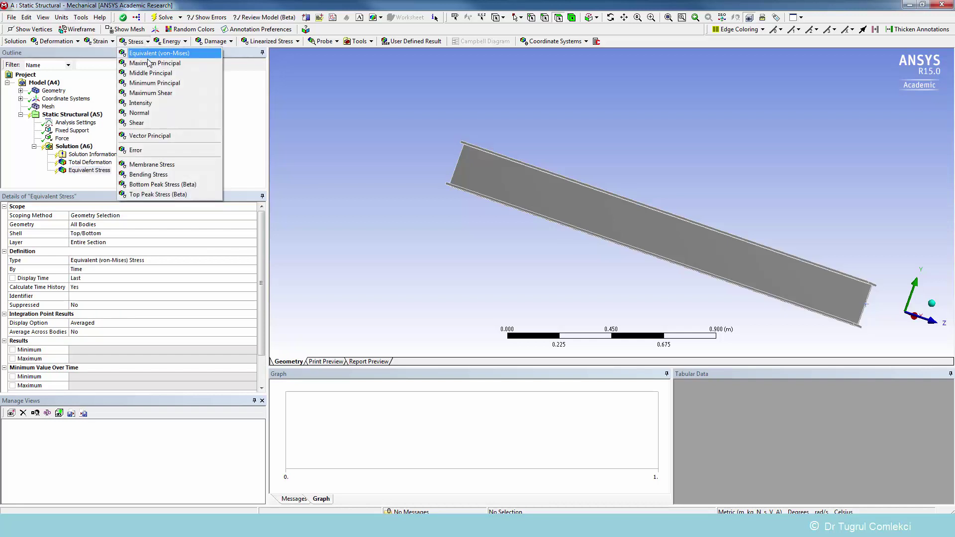
{"action": "left_click", "coordinate": [149, 64]}
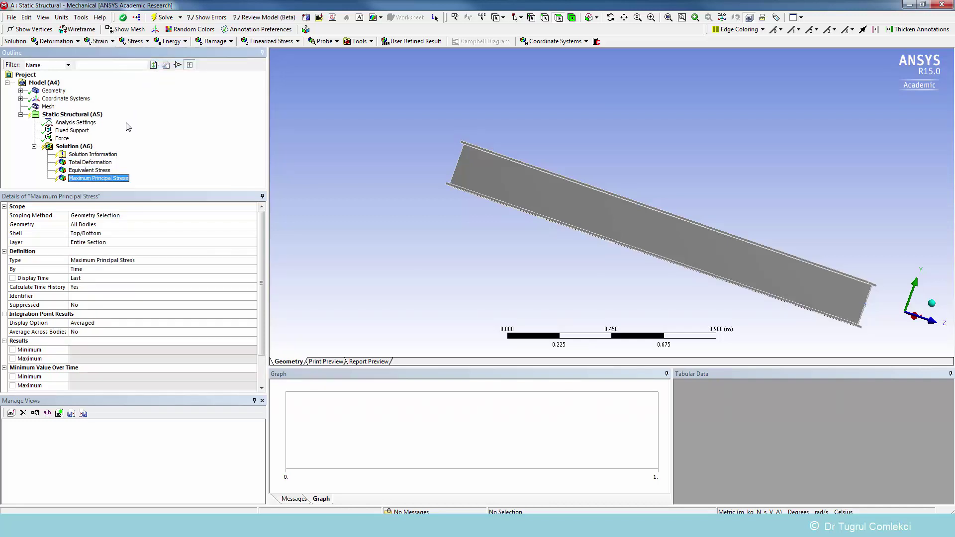
{"action": "left_click", "coordinate": [159, 19]}
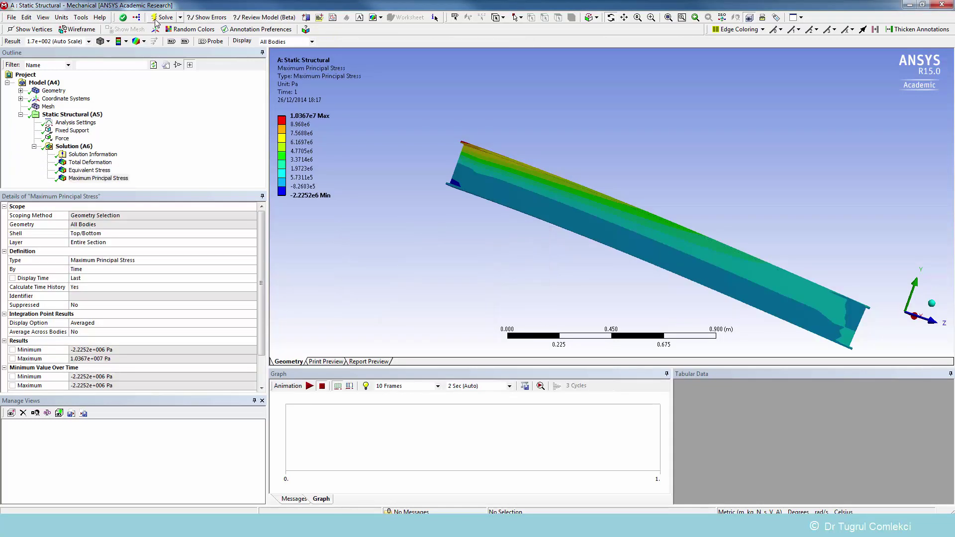
- Rotate and zoom the Maximum Principal Stress plot to inspect the flanges at the loaded end
{"action": "left_click_drag", "start_coordinate": [454, 157], "coordinate": [492, 214]}
{"action": "left_click_drag", "start_coordinate": [610, 161], "coordinate": [592, 192]}
{"action": "scroll", "coordinate": [441, 184], "scroll_direction": "up", "scroll_amount": 3}
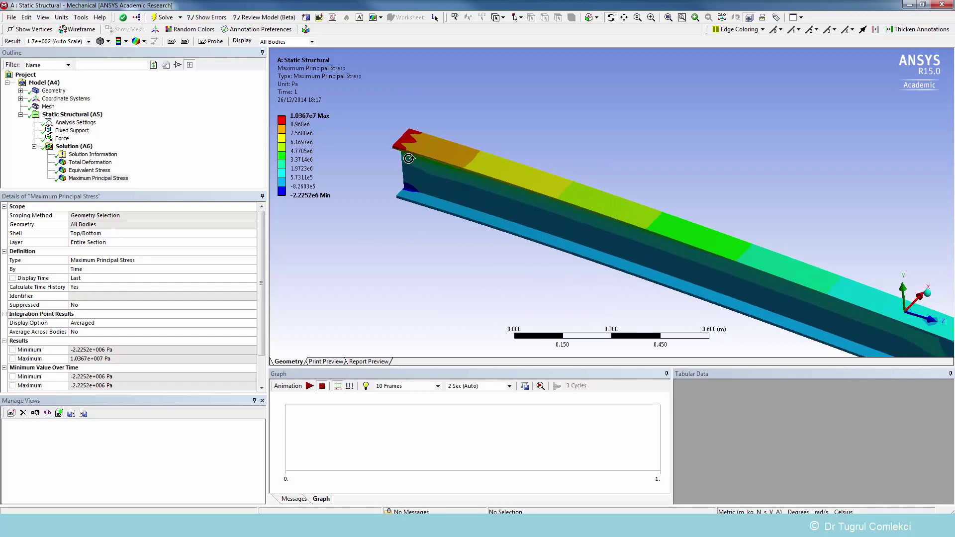
{"action": "left_click_drag", "start_coordinate": [538, 181], "coordinate": [495, 319]}
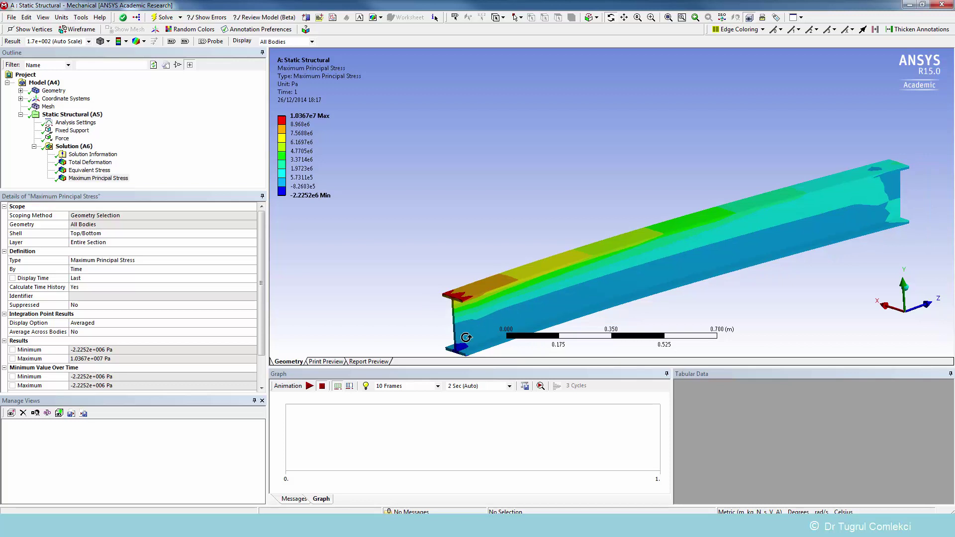
{"action": "scroll", "coordinate": [467, 342], "scroll_direction": "up", "scroll_amount": 4}
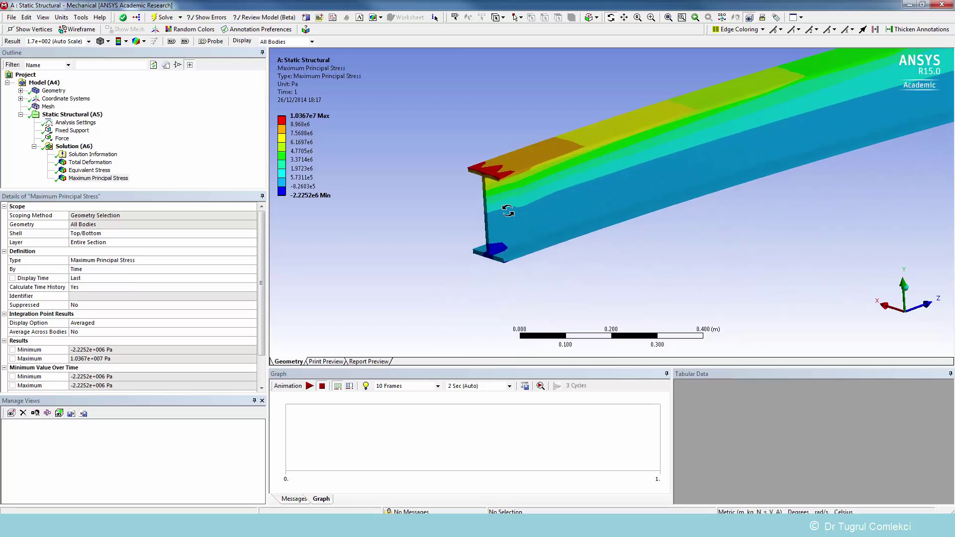
{"action": "scroll", "coordinate": [428, 244], "scroll_direction": "up", "scroll_amount": 1}
{"action": "scroll", "coordinate": [430, 170], "scroll_direction": "up", "scroll_amount": 2}
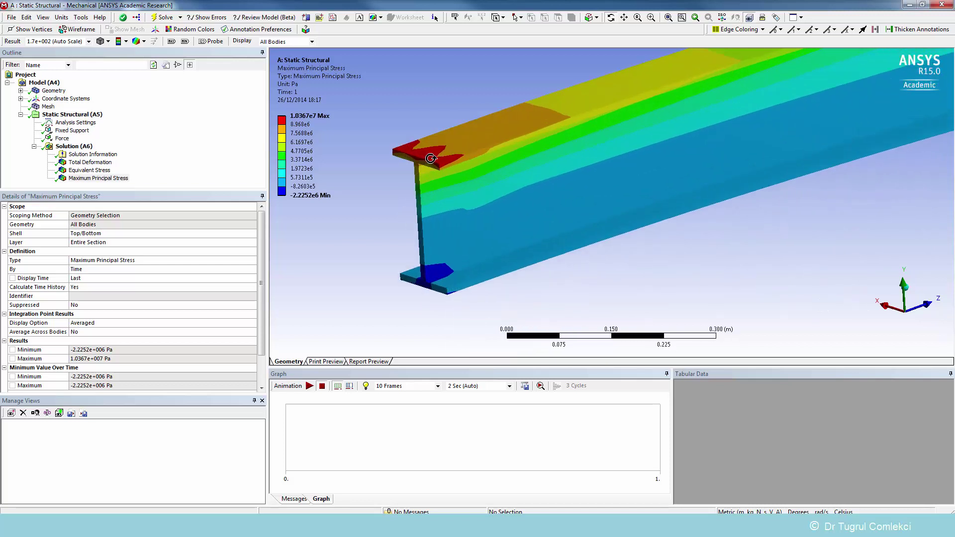
{"action": "left_click_drag", "start_coordinate": [431, 158], "coordinate": [442, 165]}
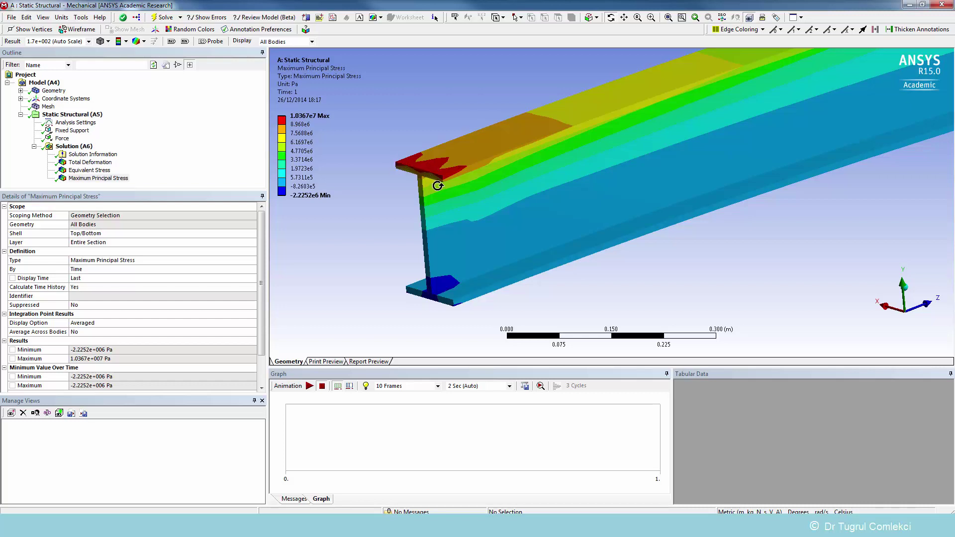
{"action": "scroll", "coordinate": [438, 185], "scroll_direction": "up", "scroll_amount": 3}
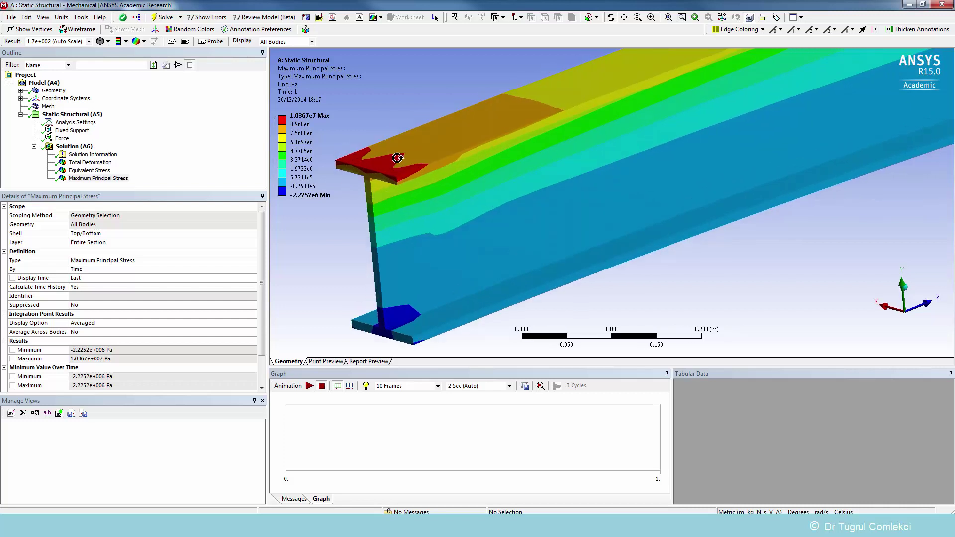
{"action": "left_click_drag", "start_coordinate": [399, 159], "coordinate": [427, 151]}
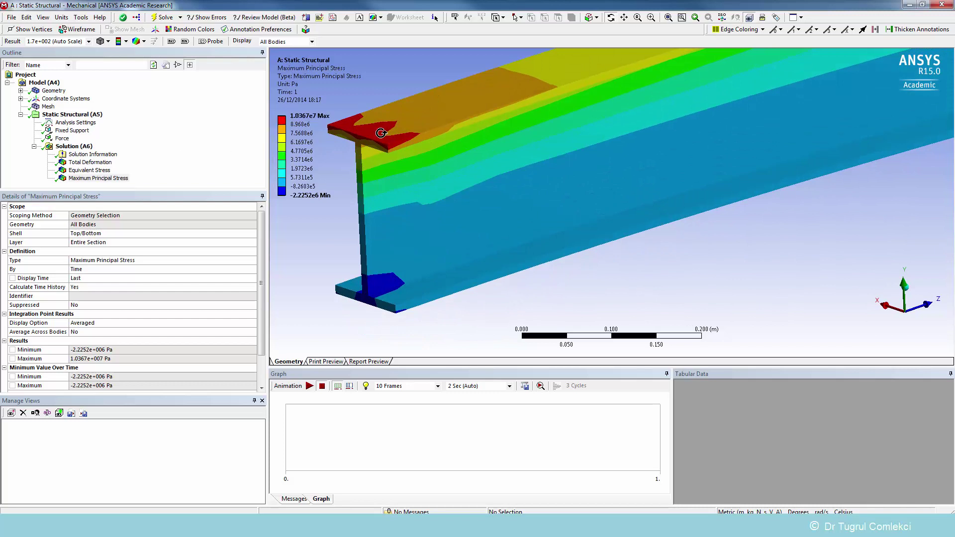
{"action": "scroll", "coordinate": [465, 187], "scroll_direction": "down", "scroll_amount": 2}
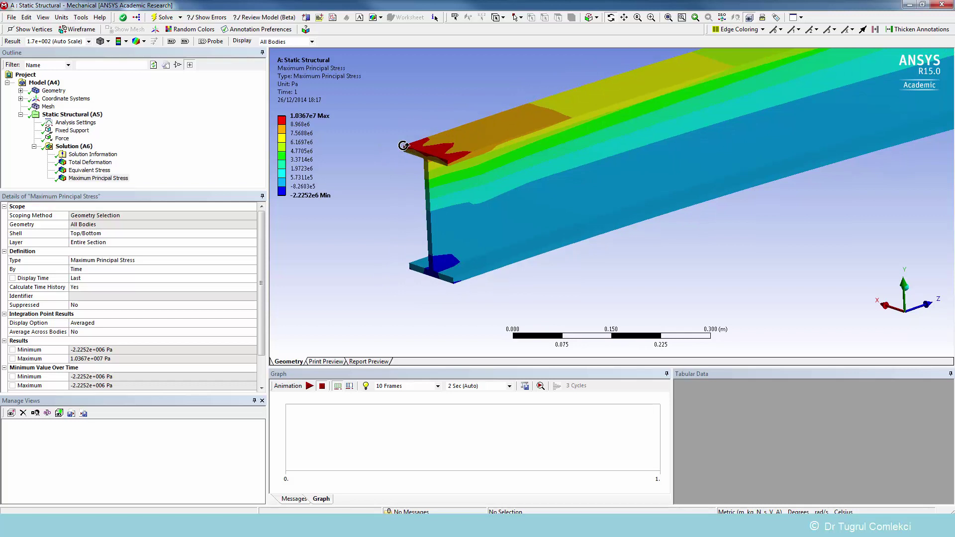
{"action": "mouse_move", "coordinate": [291, 118]}
- Add a Mapped Face Meshing control scoped to the I-beam's end cross-section face
{"action": "left_click", "coordinate": [48, 108]}
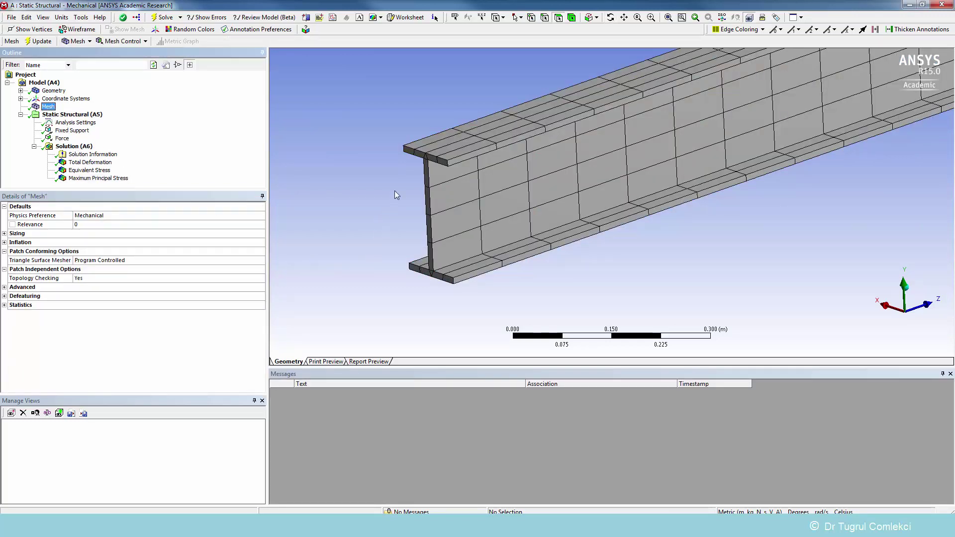
{"action": "middle_click_drag", "start_coordinate": [396, 191], "coordinate": [319, 212]}
{"action": "left_click", "coordinate": [138, 42]}
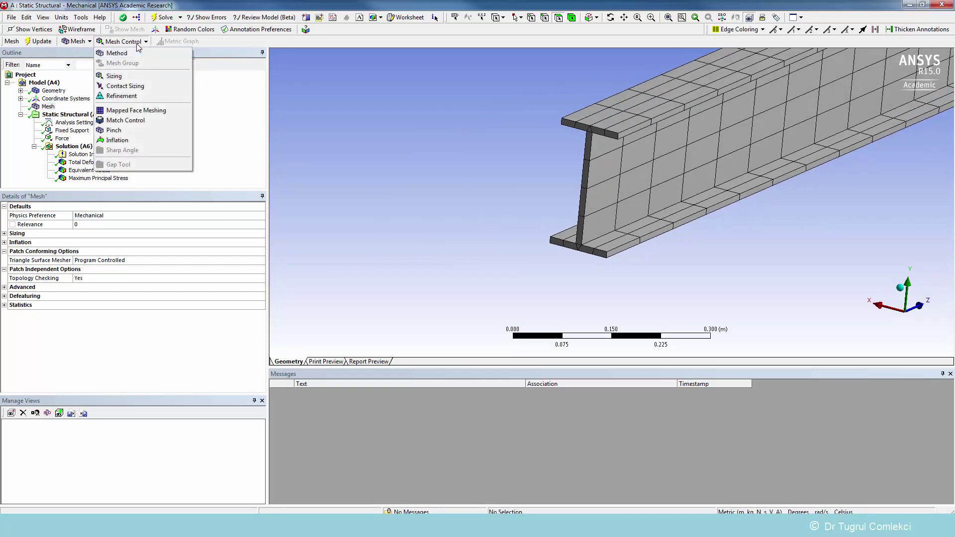
{"action": "left_click", "coordinate": [140, 112]}
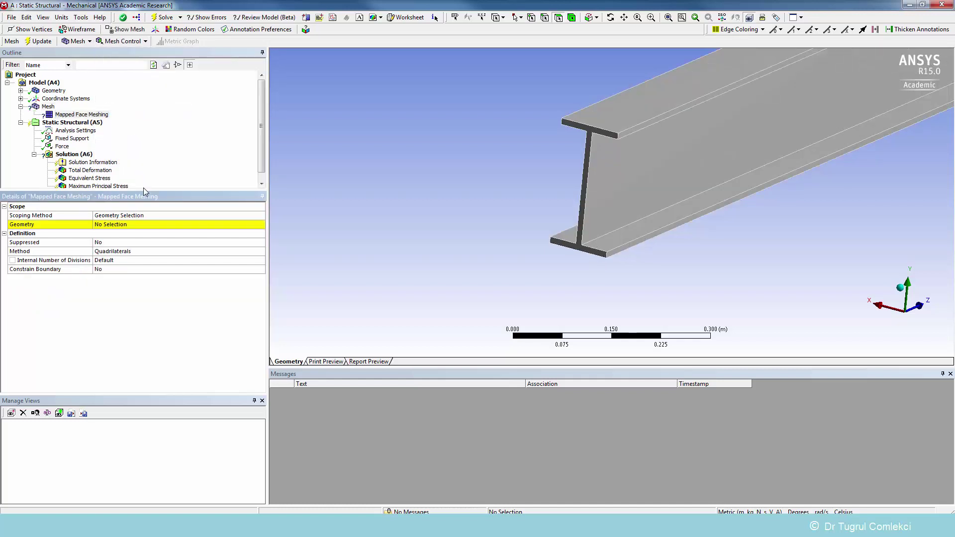
{"action": "left_click", "coordinate": [586, 180]}
{"action": "left_click", "coordinate": [134, 224]}
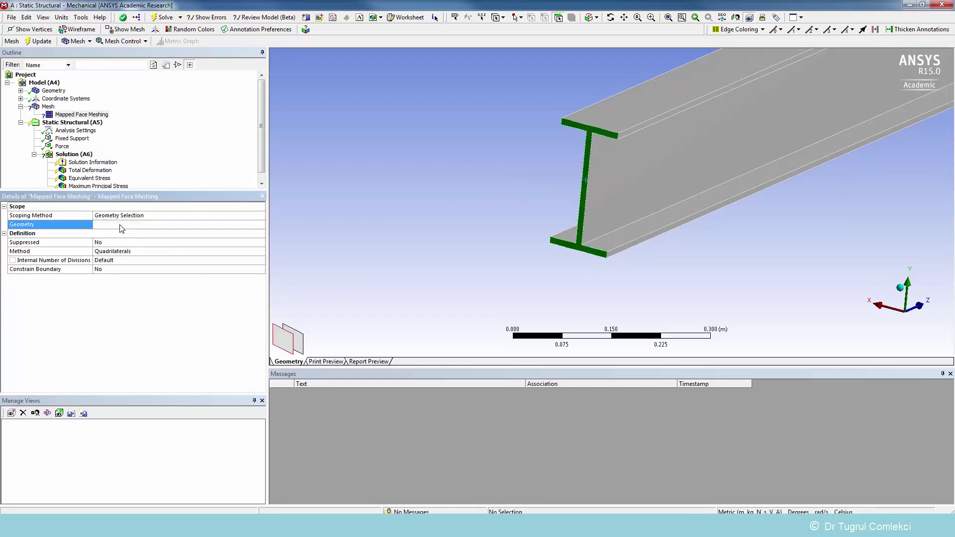
{"action": "left_click", "coordinate": [133, 225]}
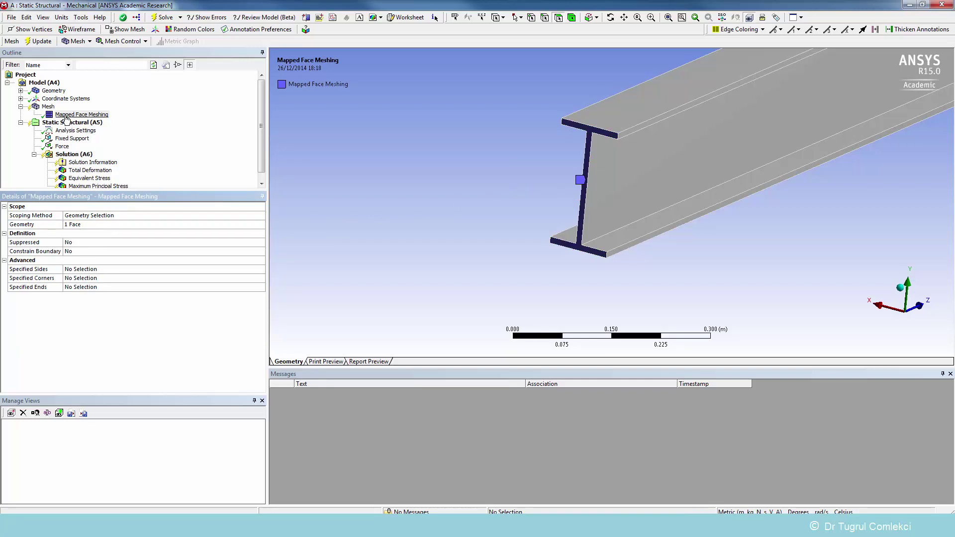
{"action": "left_click", "coordinate": [53, 108]}
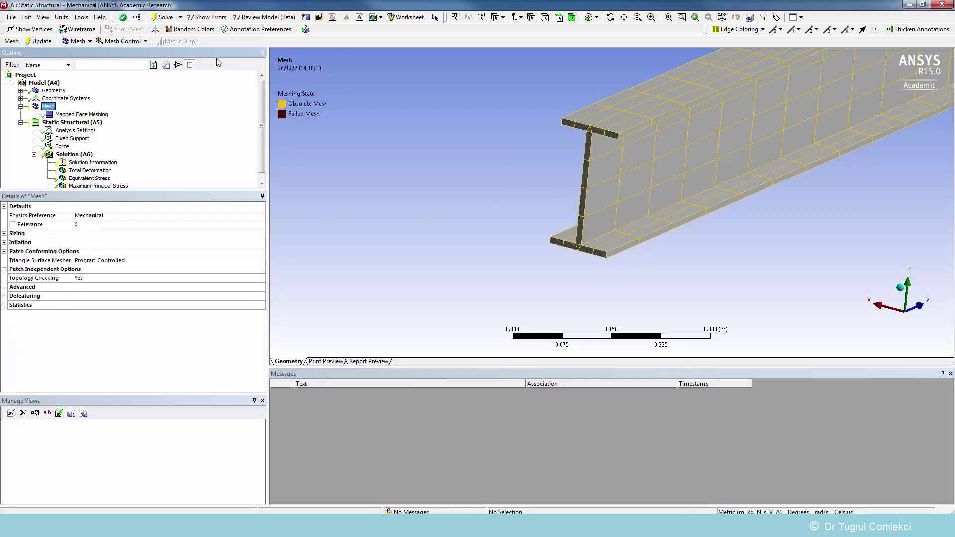
- Give the I-beam body a Body Sizing of 0.005 m element size and update the mesh
{"action": "left_click", "coordinate": [131, 44]}
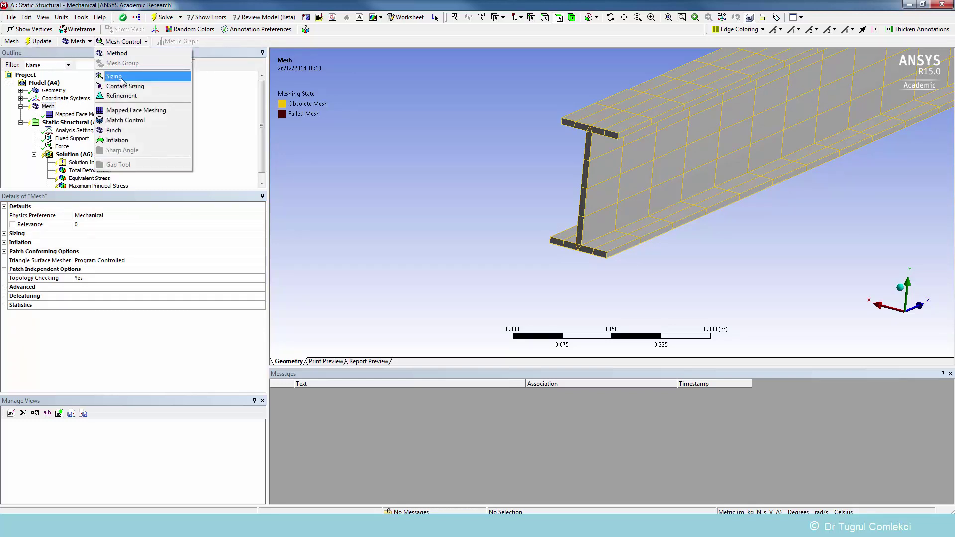
{"action": "left_click", "coordinate": [122, 77]}
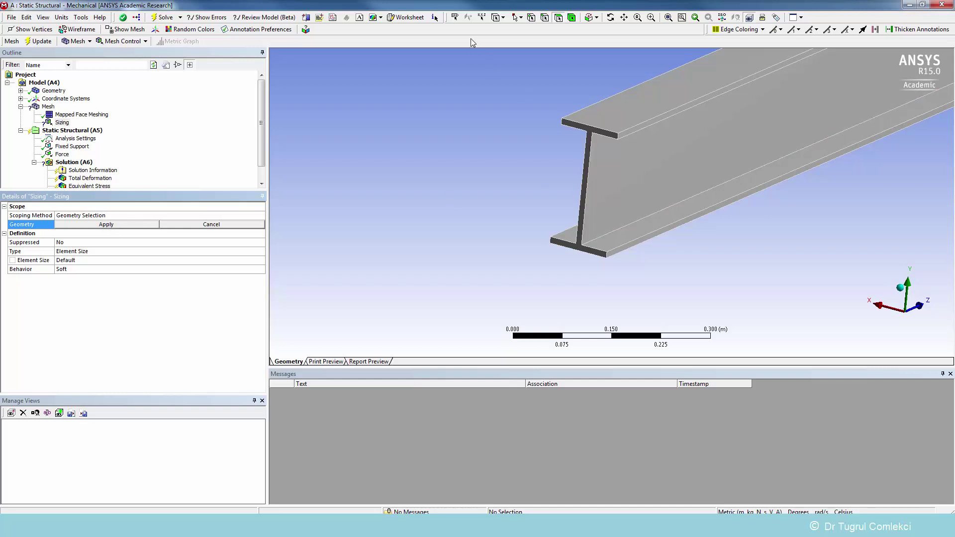
{"action": "left_click", "coordinate": [571, 18]}
{"action": "left_click", "coordinate": [738, 130]}
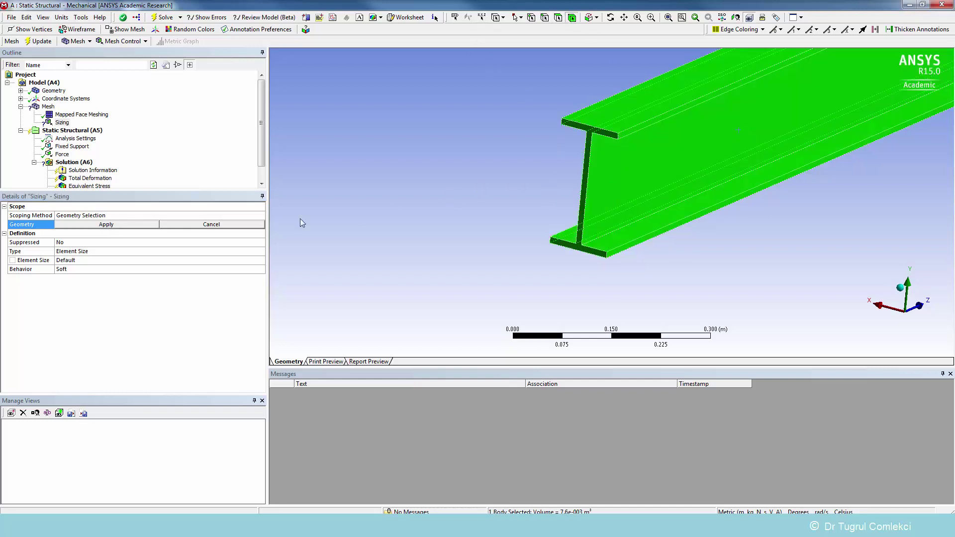
{"action": "left_click", "coordinate": [145, 227]}
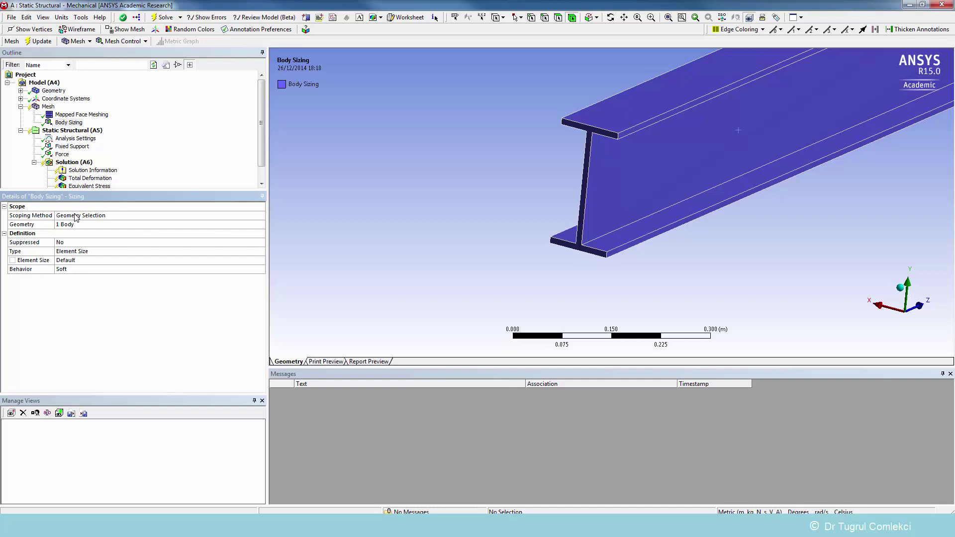
{"action": "left_click", "coordinate": [73, 252]}
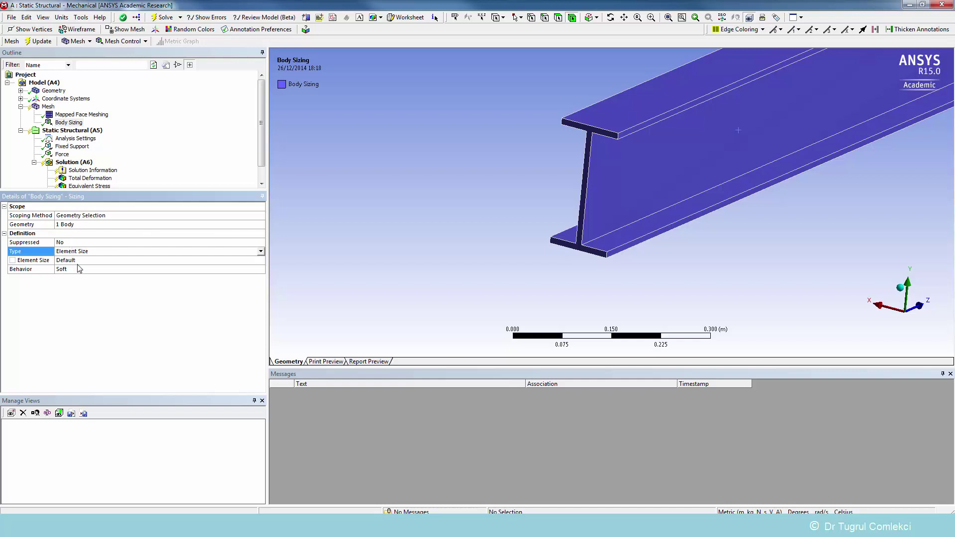
{"action": "left_click", "coordinate": [77, 261]}
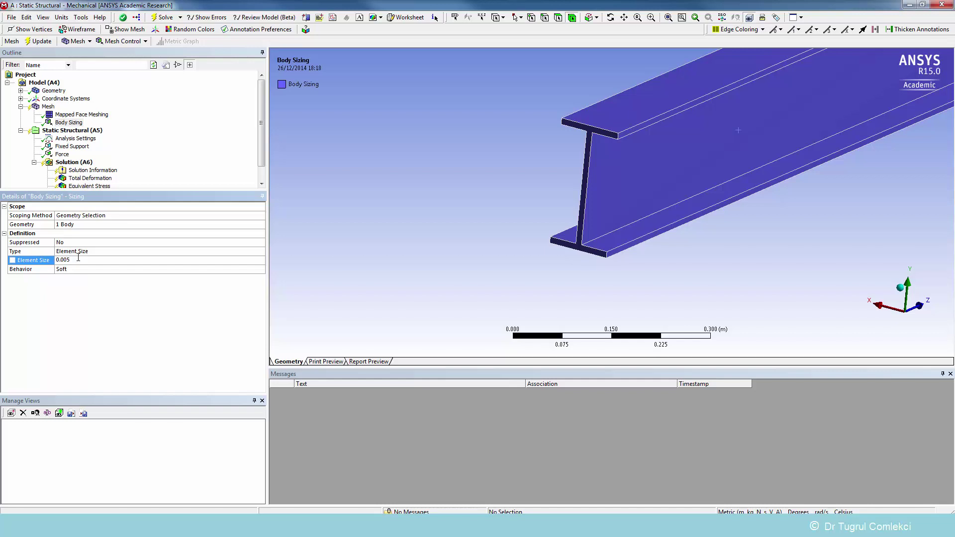
{"action": "key", "text": "Return"}
{"action": "left_click", "coordinate": [48, 107]}
{"action": "left_click", "coordinate": [39, 41]}
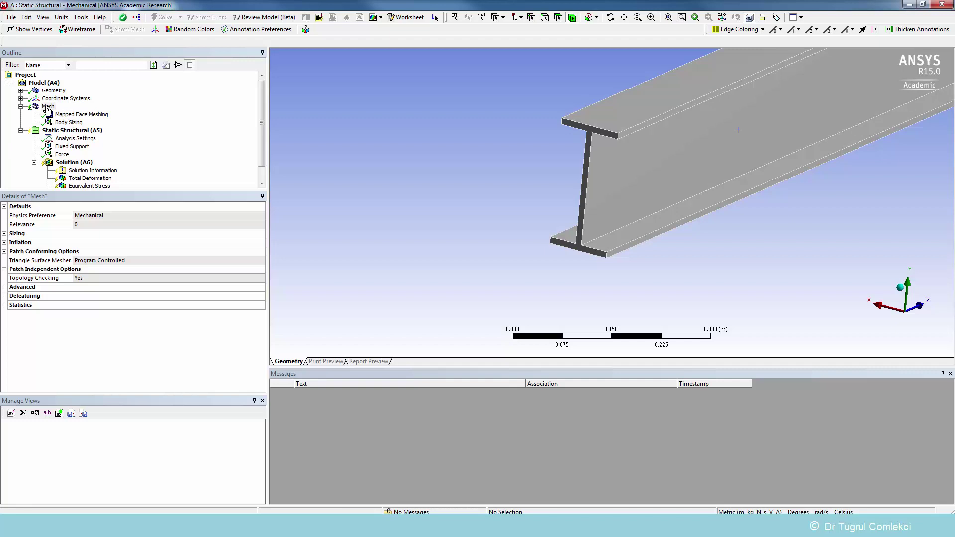
- Inspect the refined mesh from several angles and check Statistics: 338213 nodes, 60800 elements
{"action": "scroll", "coordinate": [48, 108], "scroll_direction": "down", "scroll_amount": 1}
{"action": "left_click", "coordinate": [49, 107]}
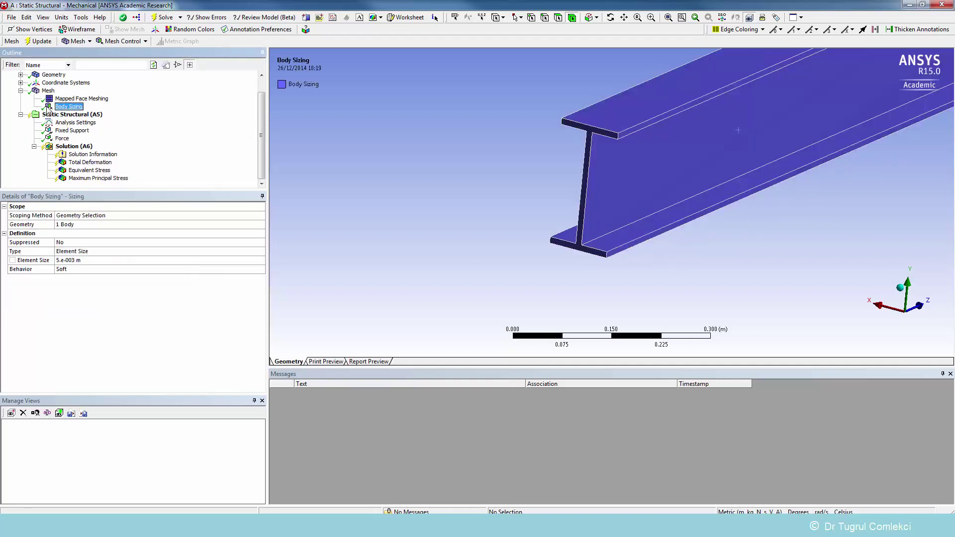
{"action": "left_click", "coordinate": [48, 90]}
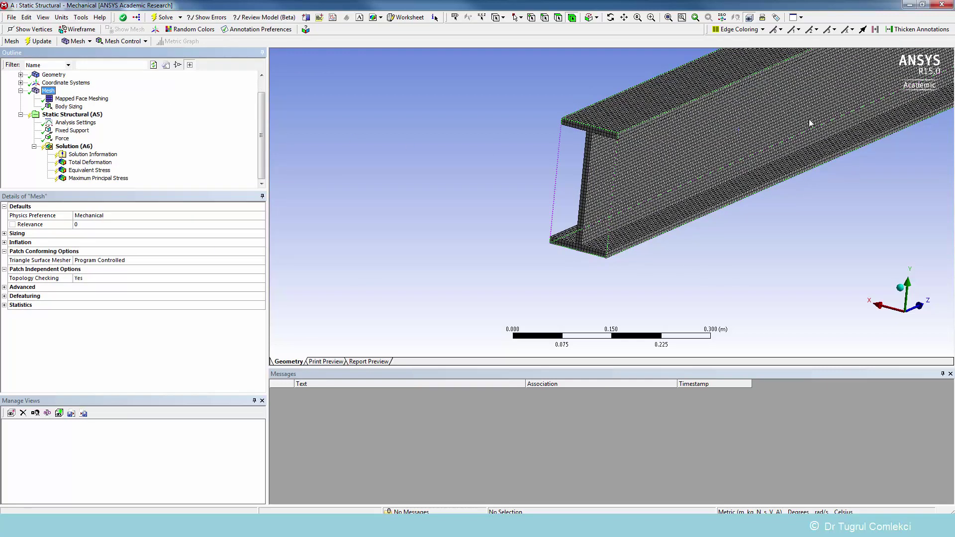
{"action": "middle_click_drag", "start_coordinate": [811, 121], "coordinate": [750, 116]}
{"action": "scroll", "coordinate": [750, 115], "scroll_direction": "down", "scroll_amount": 2}
{"action": "scroll", "coordinate": [750, 116], "scroll_direction": "down", "scroll_amount": 5}
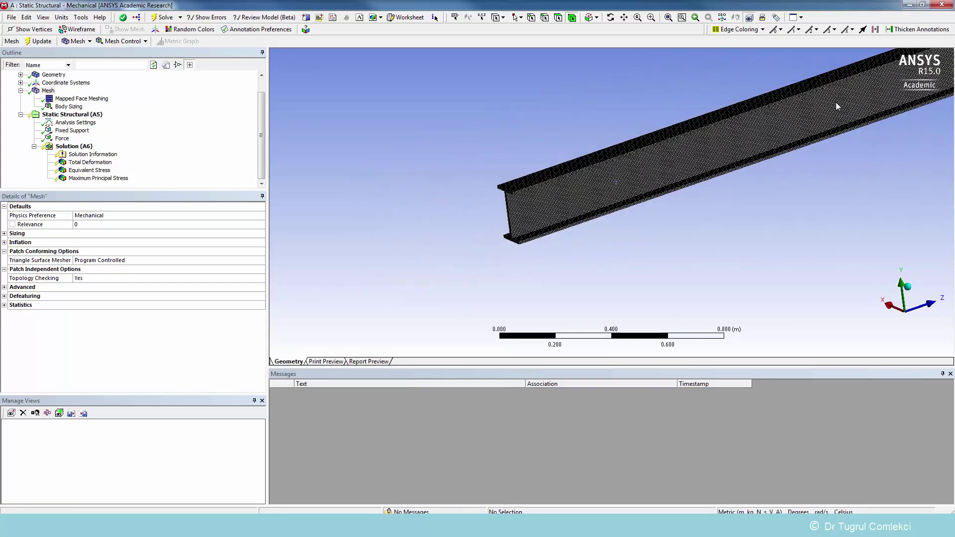
{"action": "middle_click_drag", "start_coordinate": [842, 102], "coordinate": [896, 133]}
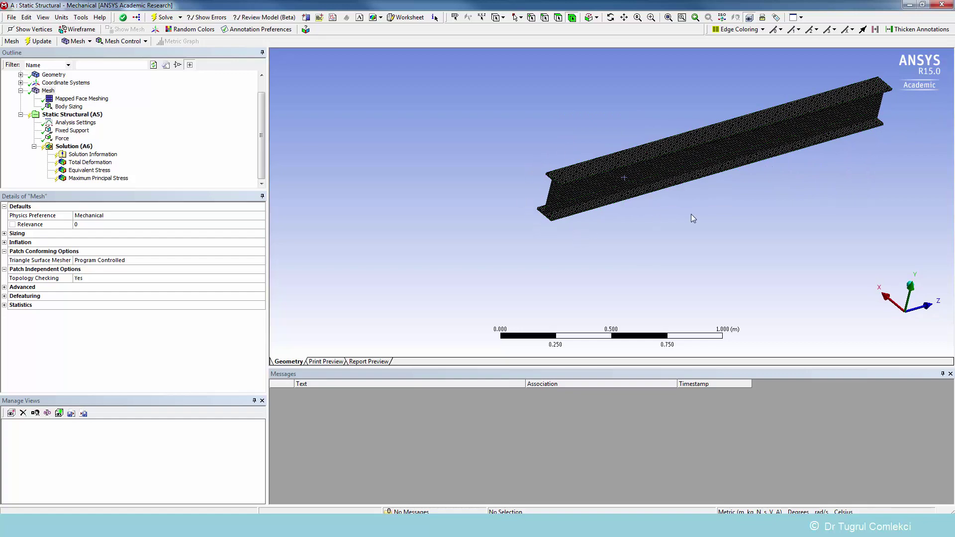
{"action": "middle_click_drag", "start_coordinate": [862, 116], "coordinate": [673, 164]}
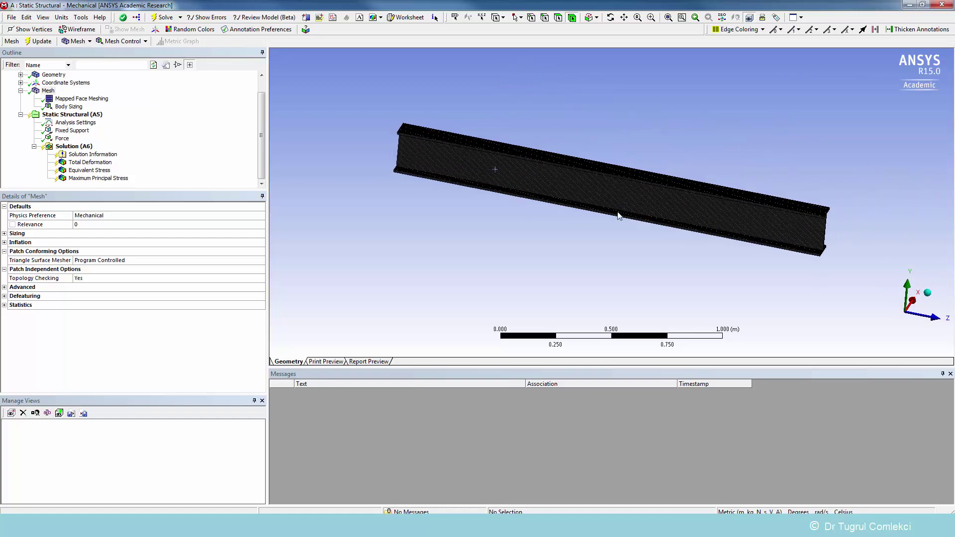
{"action": "scroll", "coordinate": [610, 216], "scroll_direction": "up", "scroll_amount": 5}
{"action": "scroll", "coordinate": [663, 217], "scroll_direction": "up", "scroll_amount": 2}
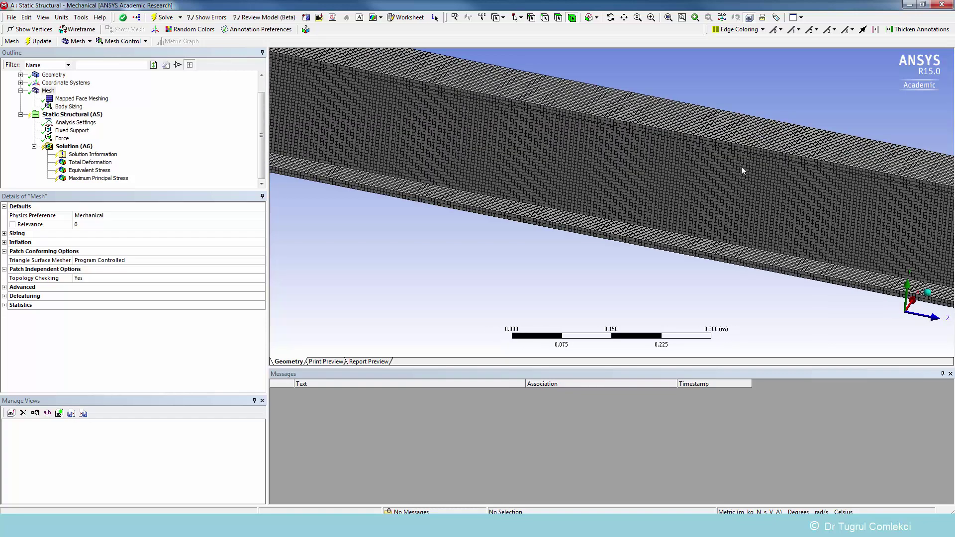
{"action": "middle_click_drag", "start_coordinate": [755, 177], "coordinate": [675, 204]}
{"action": "scroll", "coordinate": [637, 207], "scroll_direction": "down", "scroll_amount": 4}
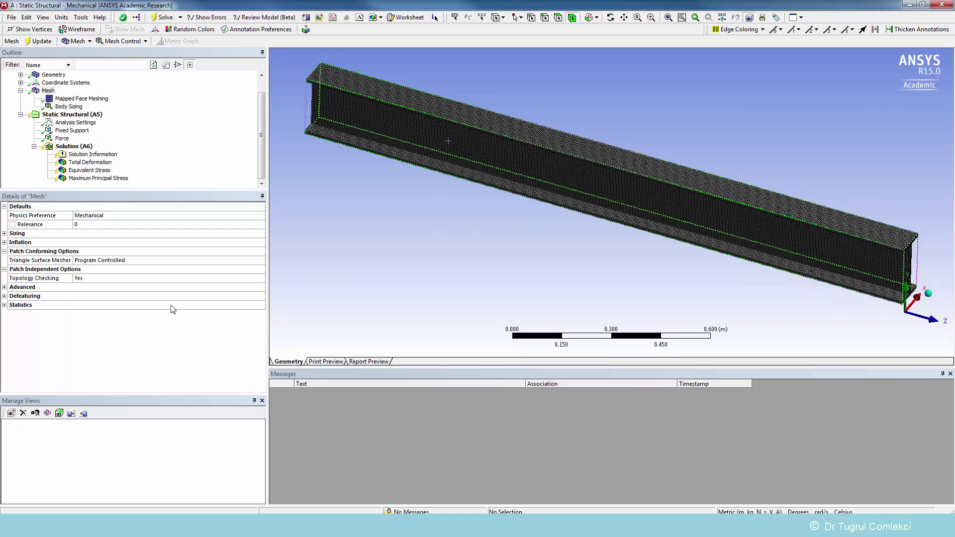
{"action": "left_click", "coordinate": [5, 305]}
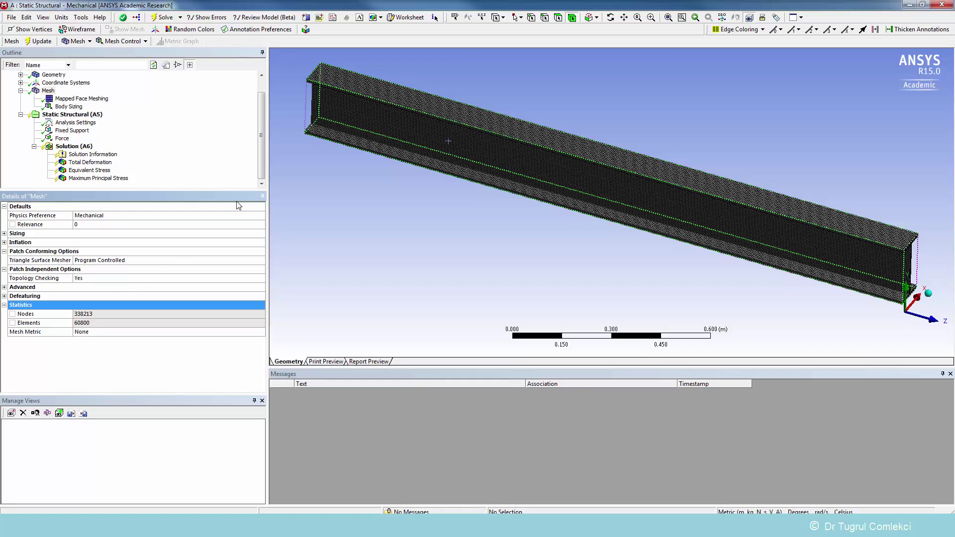
{"action": "middle_click_drag", "start_coordinate": [366, 181], "coordinate": [564, 198]}
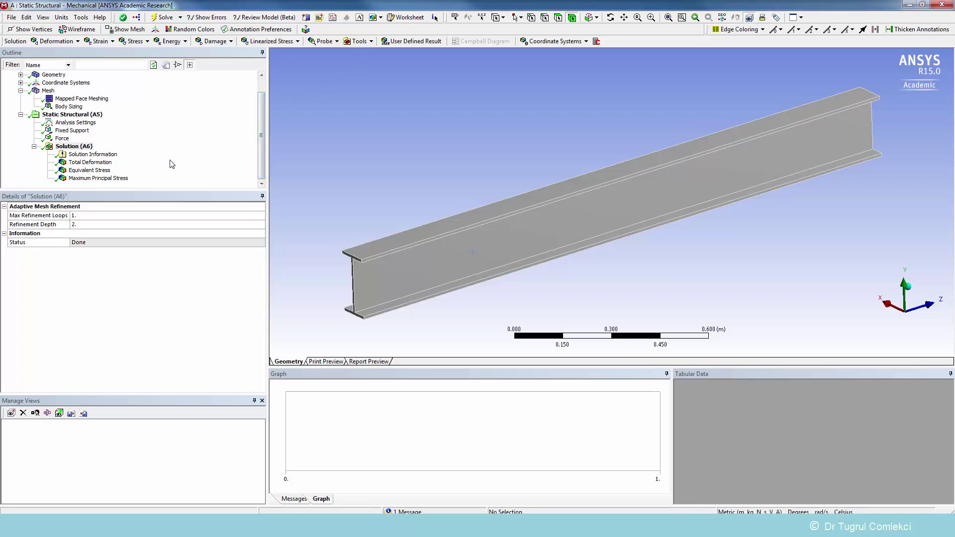
- Display Maximum Principal Stress with an automatic legend range, zoomed in on the beam's end face
{"action": "left_click", "coordinate": [107, 179]}
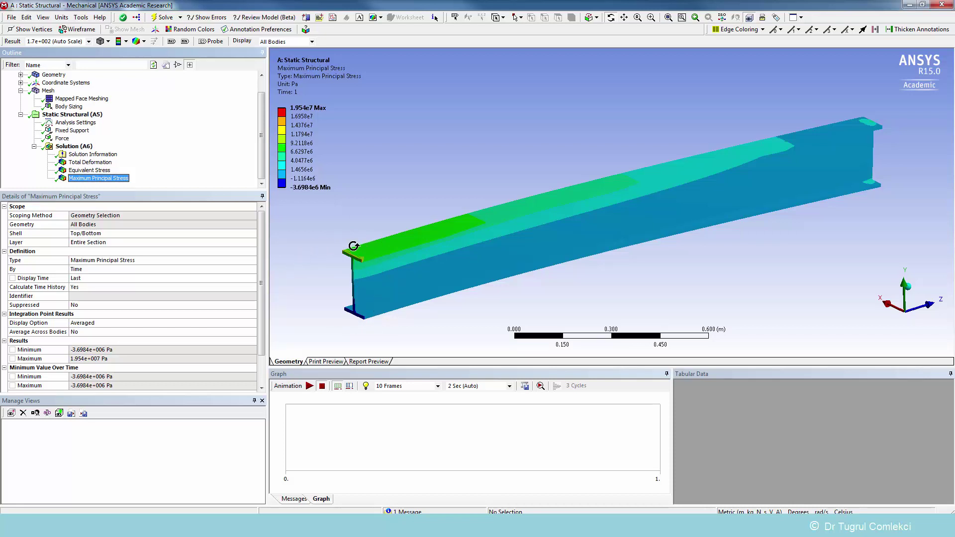
{"action": "left_click", "coordinate": [300, 108]}
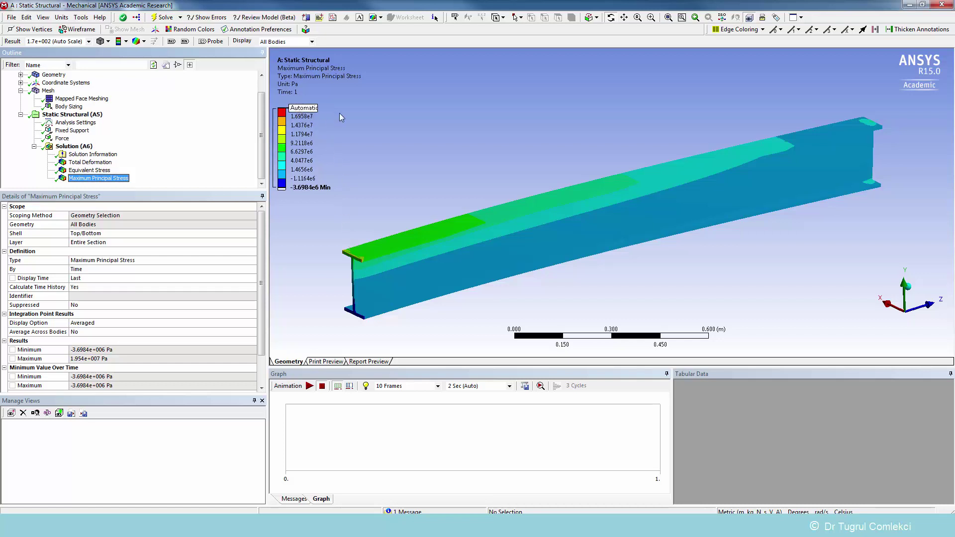
{"action": "left_click", "coordinate": [357, 114]}
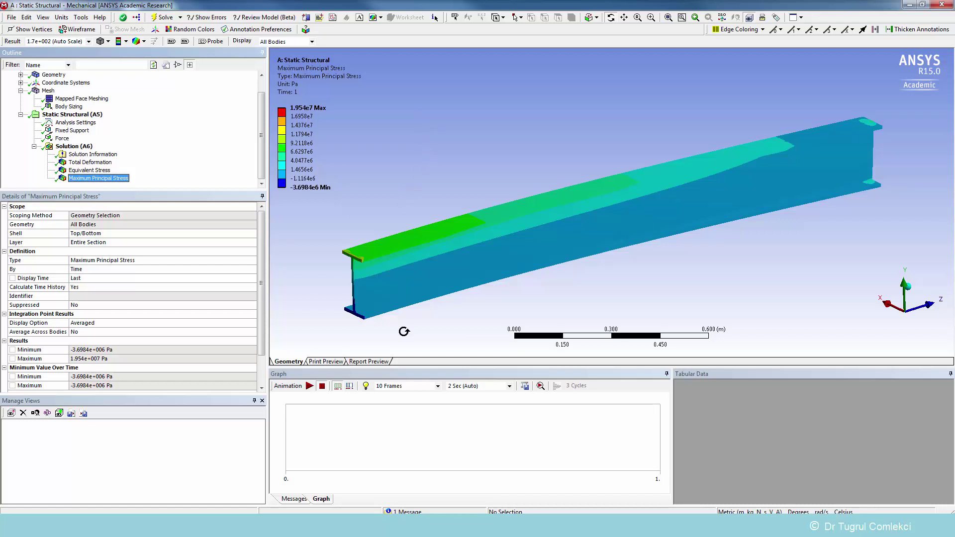
{"action": "left_click_drag", "start_coordinate": [352, 298], "coordinate": [344, 264]}
{"action": "scroll", "coordinate": [497, 207], "scroll_direction": "up", "scroll_amount": 5}
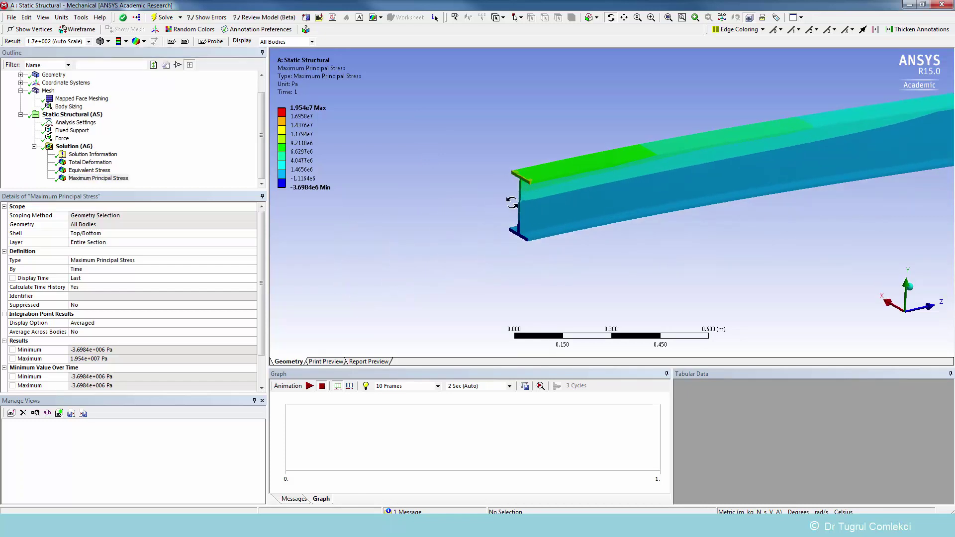
{"action": "left_click_drag", "start_coordinate": [524, 214], "coordinate": [539, 161]}
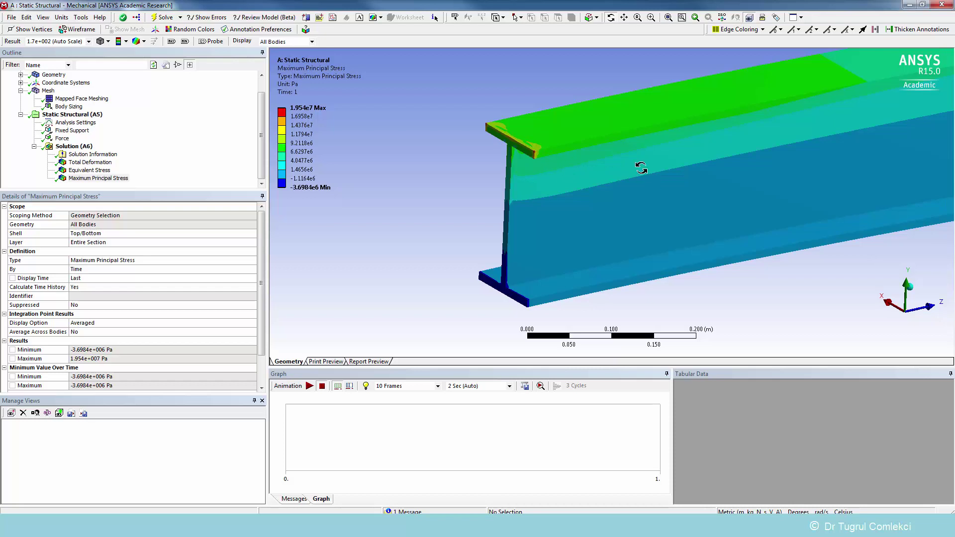
- Show Max and Min stress labels and place a probe reading 8.3854e+006 Pa on the top flange
{"action": "left_click", "coordinate": [184, 43]}
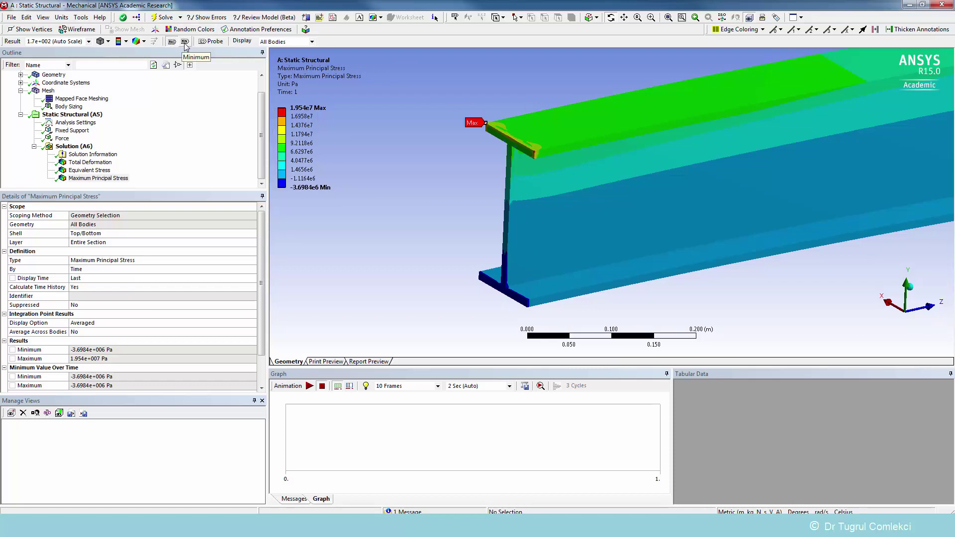
{"action": "left_click", "coordinate": [184, 42]}
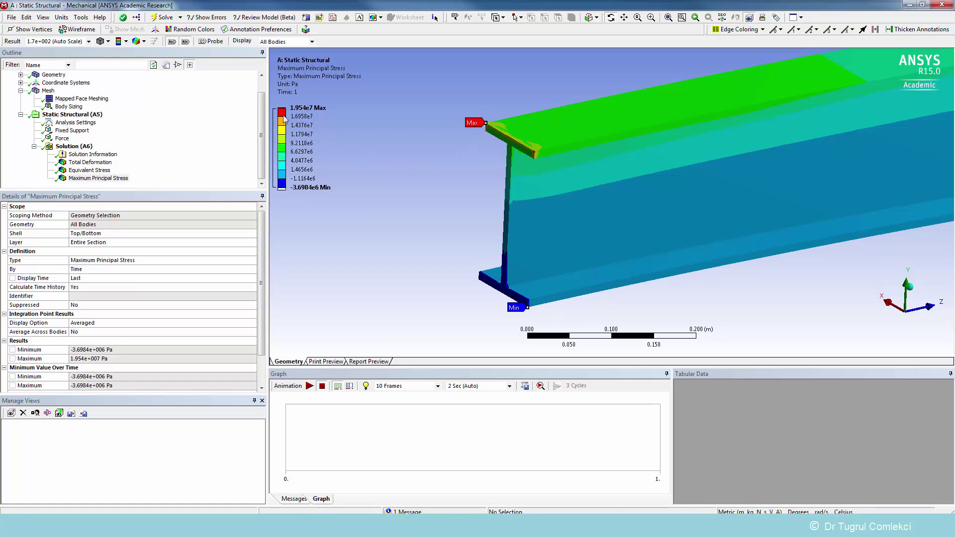
{"action": "left_click", "coordinate": [209, 43]}
{"action": "left_click", "coordinate": [524, 133]}
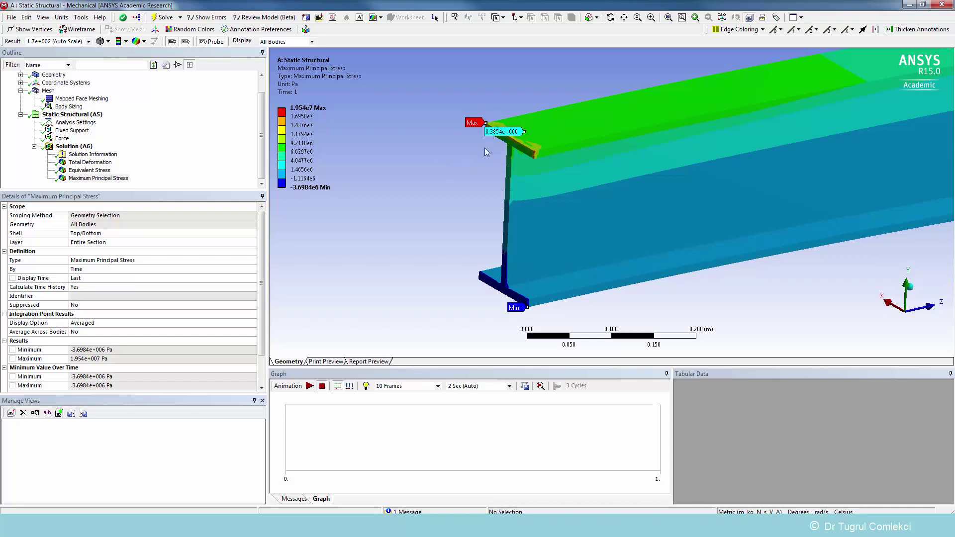